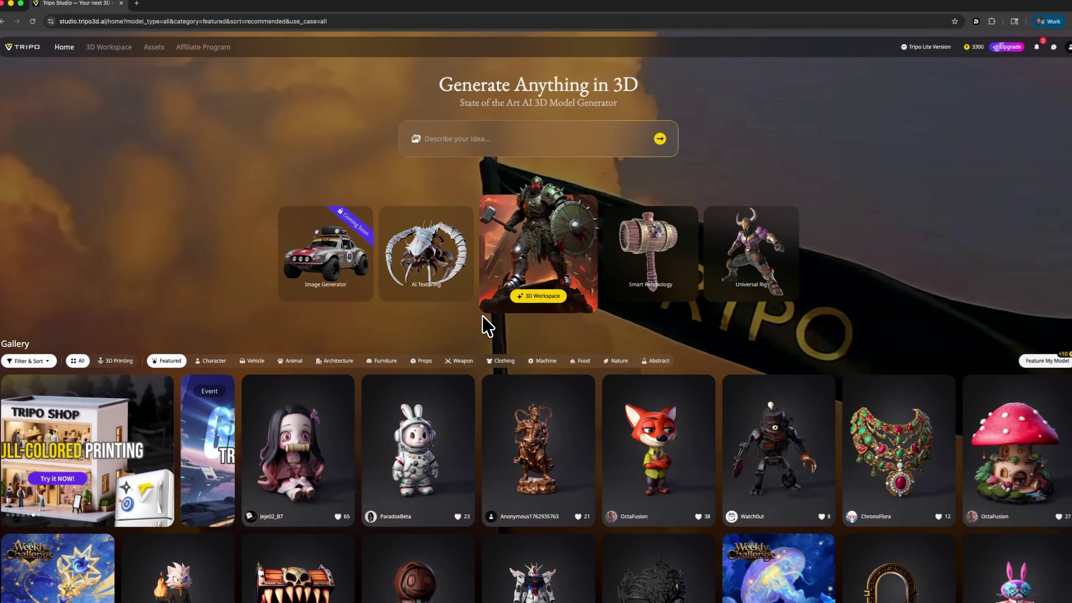
# Leave FLUX.1 Kontext [pro] selected and turn the gallery's wreath model to a frontal view
pyautogui.scroll(-2, 624, 355)
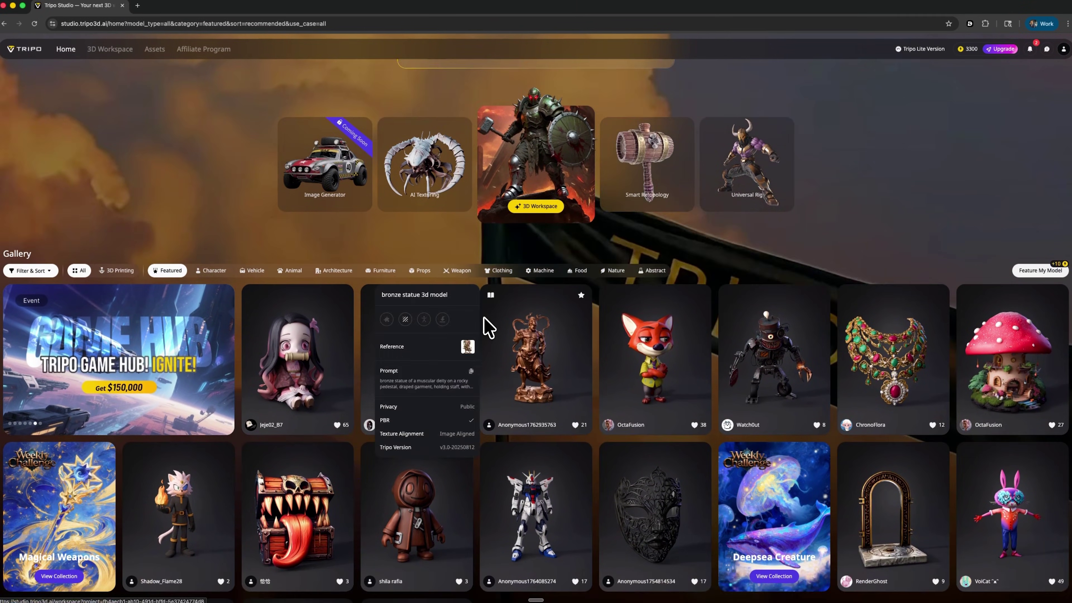
pyautogui.scroll(-8, 485, 320)
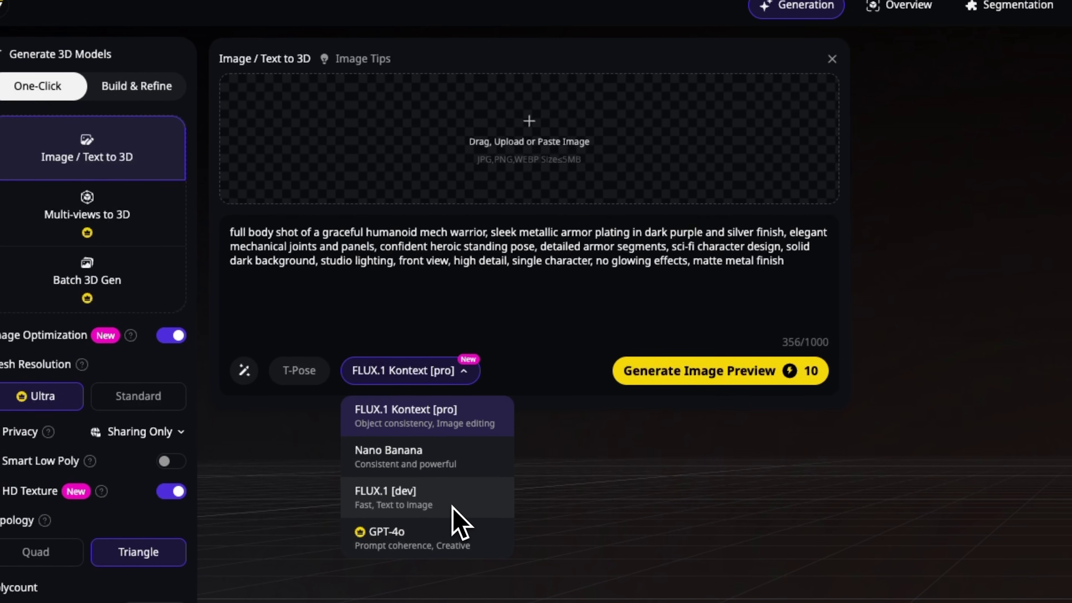
pyautogui.click(517, 347)
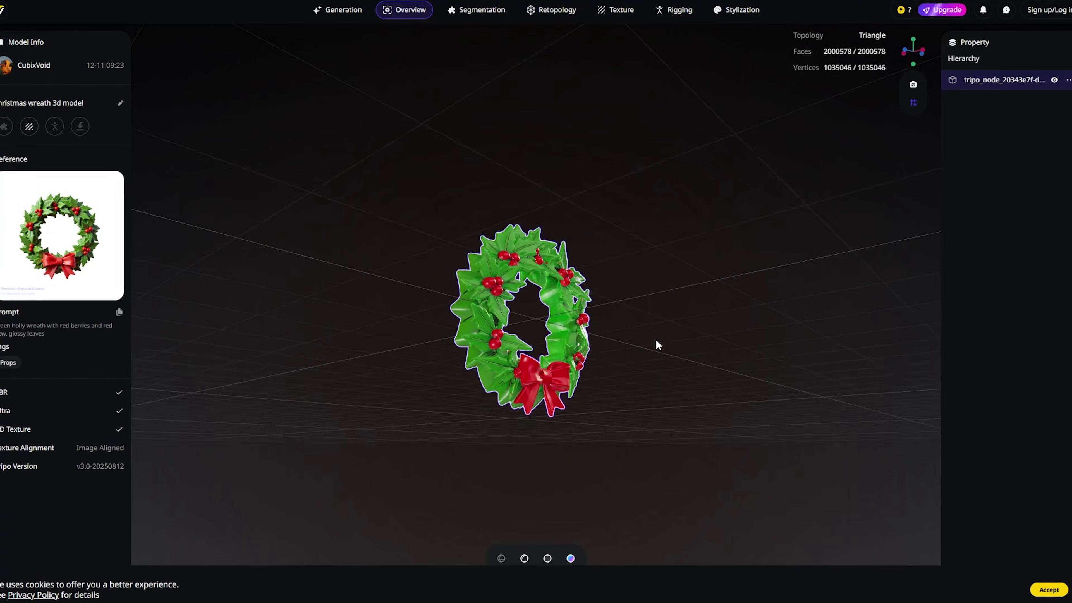
pyautogui.moveTo(655, 339); pyautogui.dragTo(543, 335)
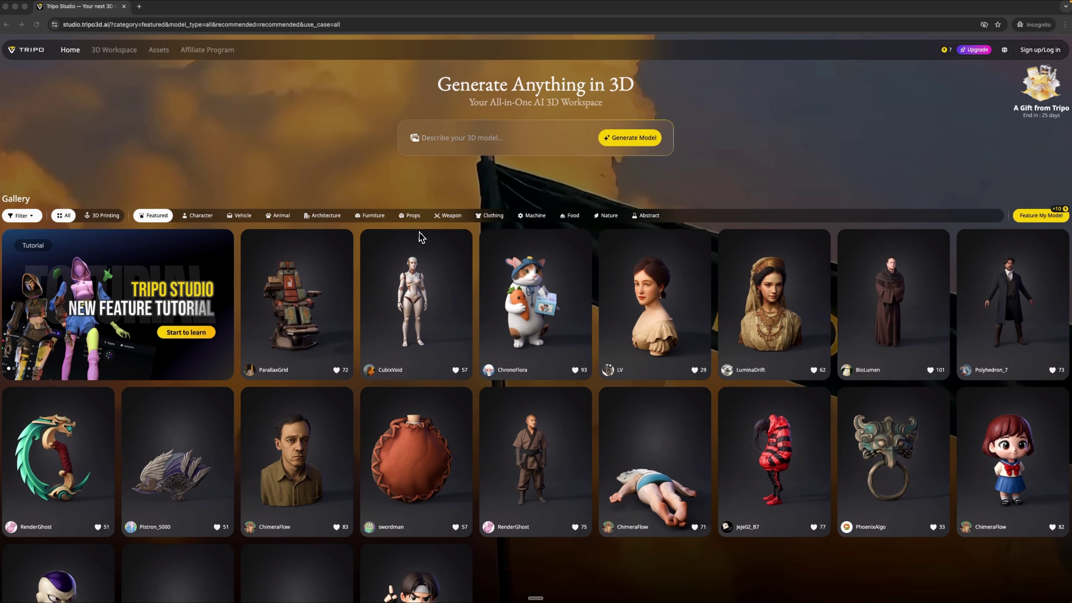
# Open the plush cat model and orbit it to its side and back to front
pyautogui.scroll(-3, 428, 249)
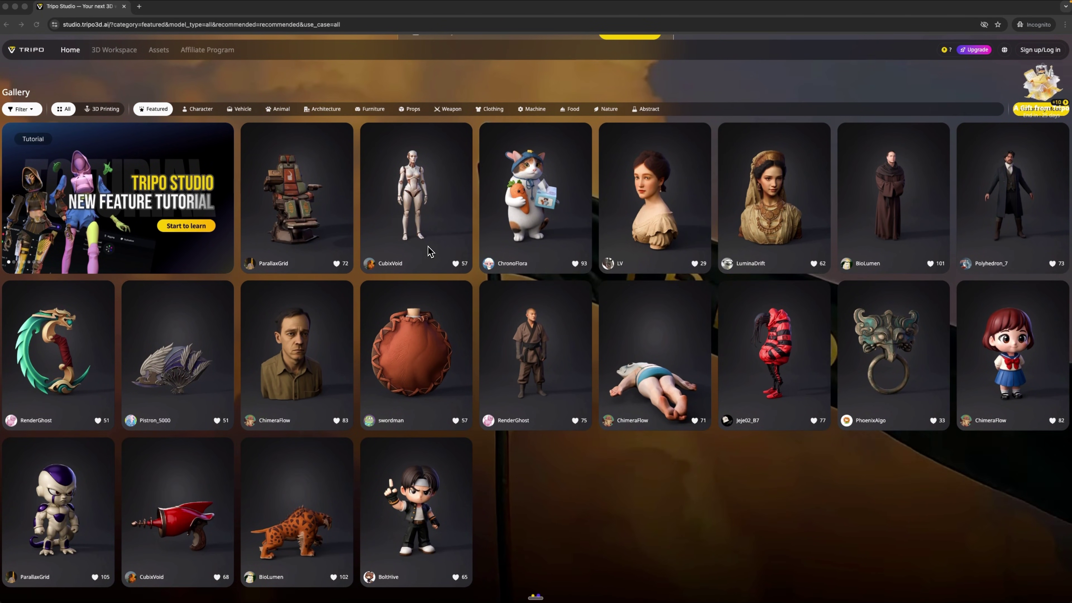
pyautogui.click(543, 207)
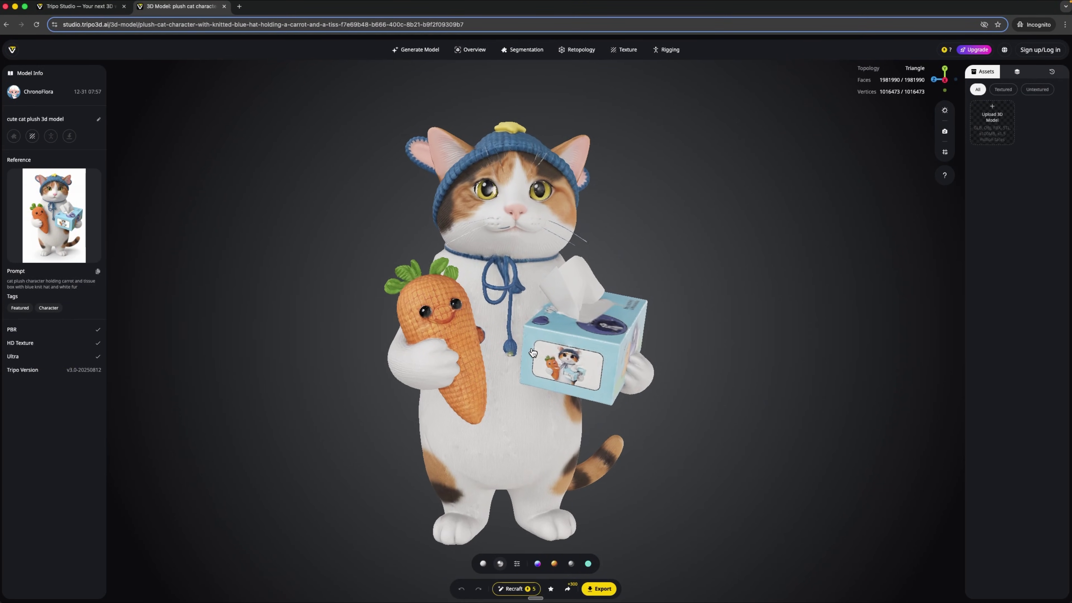
pyautogui.moveTo(556, 351); pyautogui.dragTo(237, 365)
pyautogui.moveTo(608, 356); pyautogui.dragTo(347, 343)
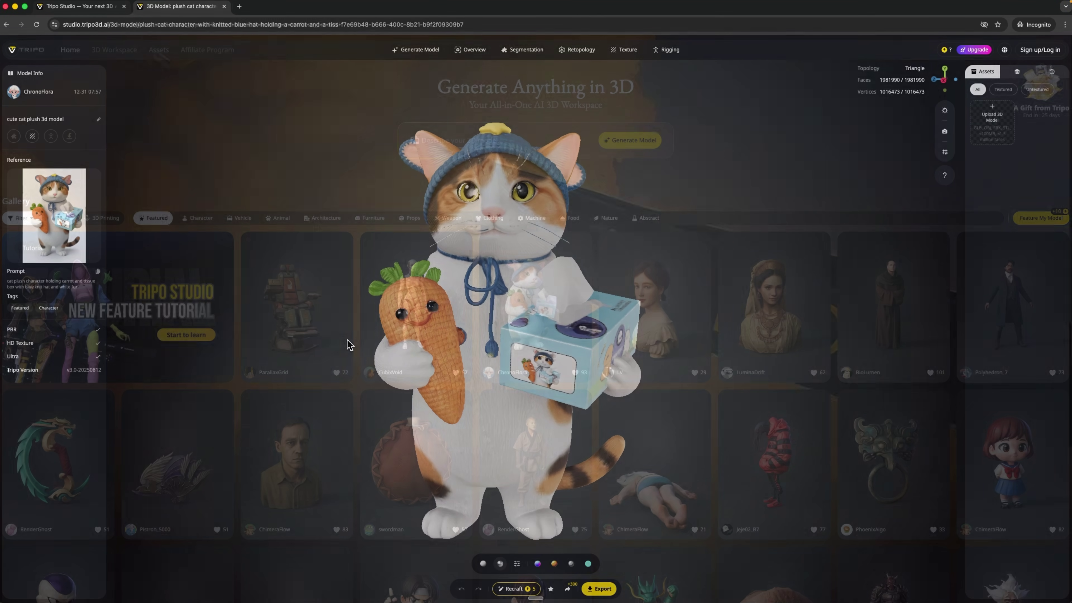
# Open the ornate gold necklace model, zoom in and orbit it to a side view
pyautogui.scroll(-10, 531, 373)
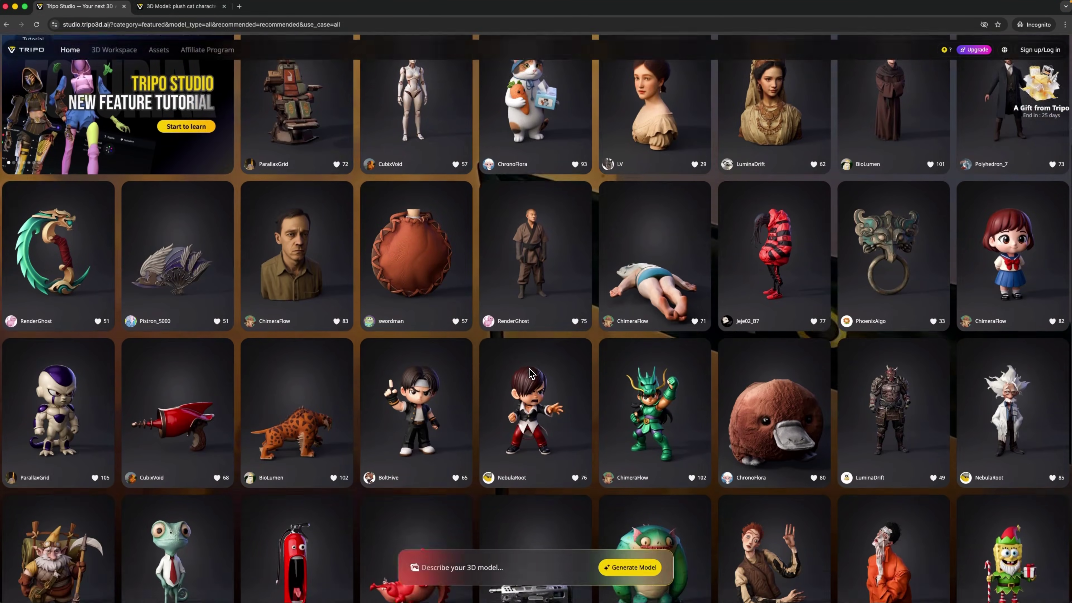
pyautogui.scroll(-2, 530, 373)
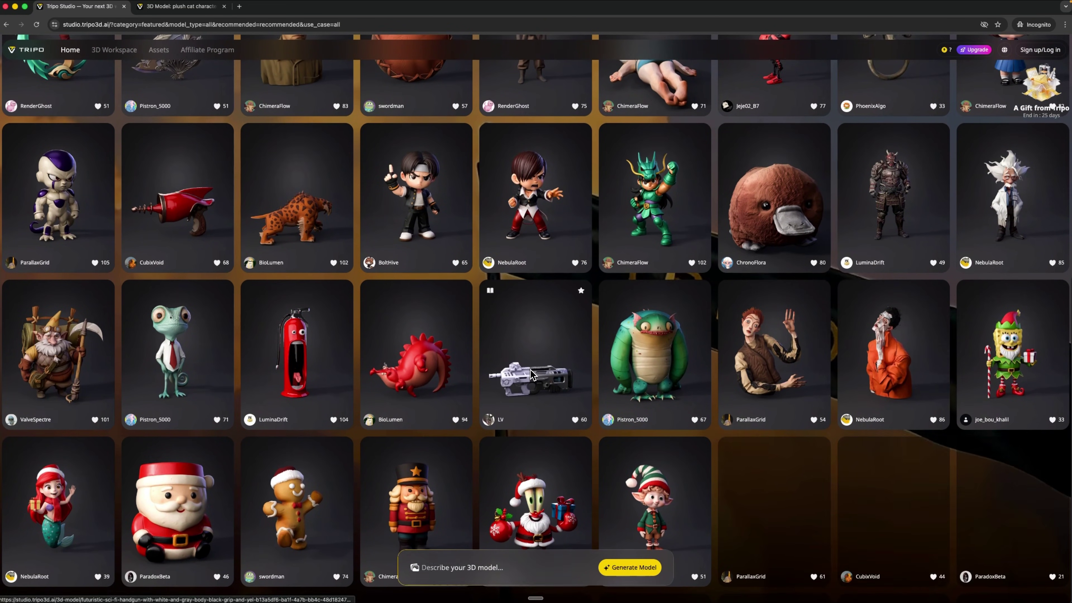
pyautogui.scroll(-10, 721, 427)
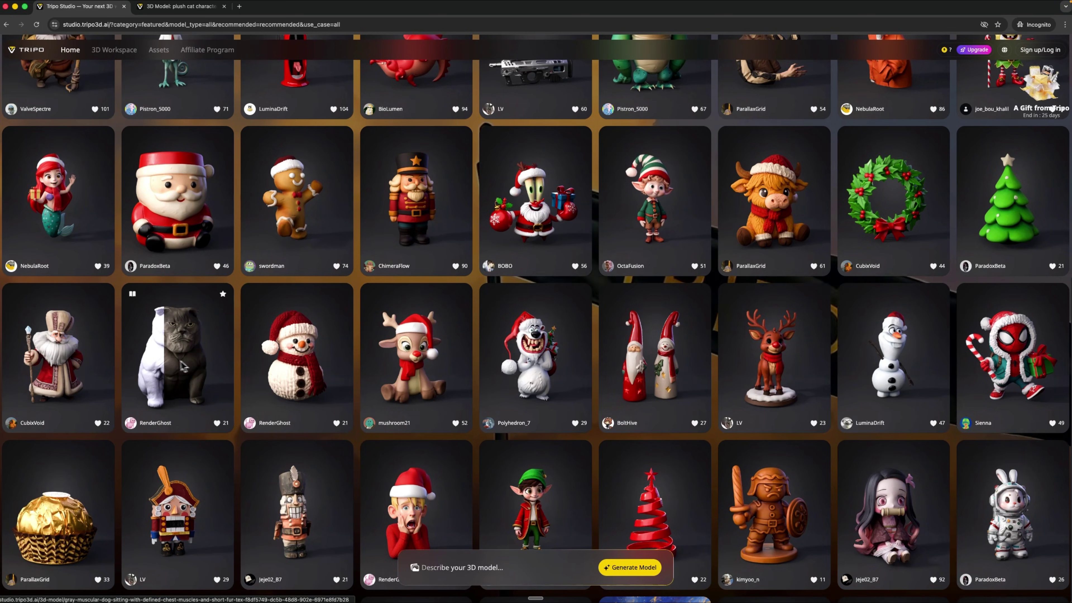
pyautogui.scroll(-12, 295, 329)
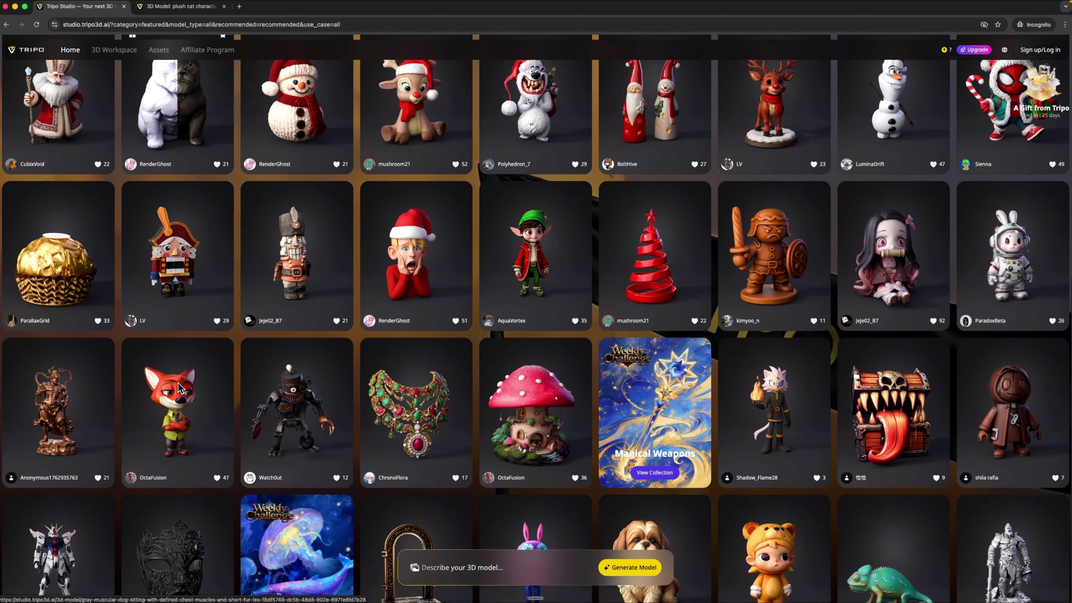
pyautogui.click(426, 297)
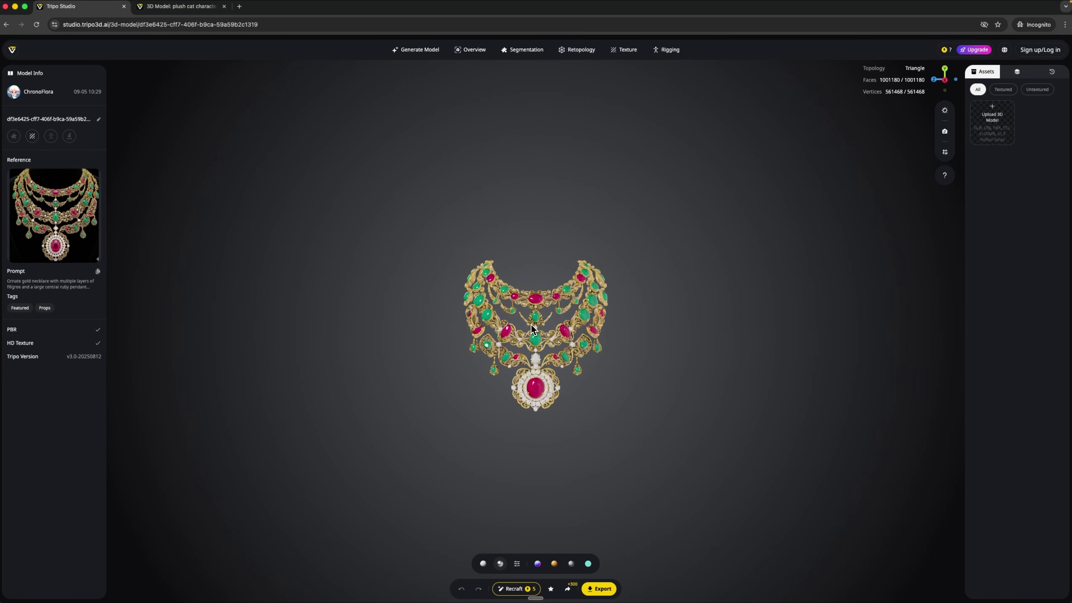
pyautogui.scroll(6, 531, 325)
pyautogui.moveTo(528, 328); pyautogui.dragTo(227, 354)
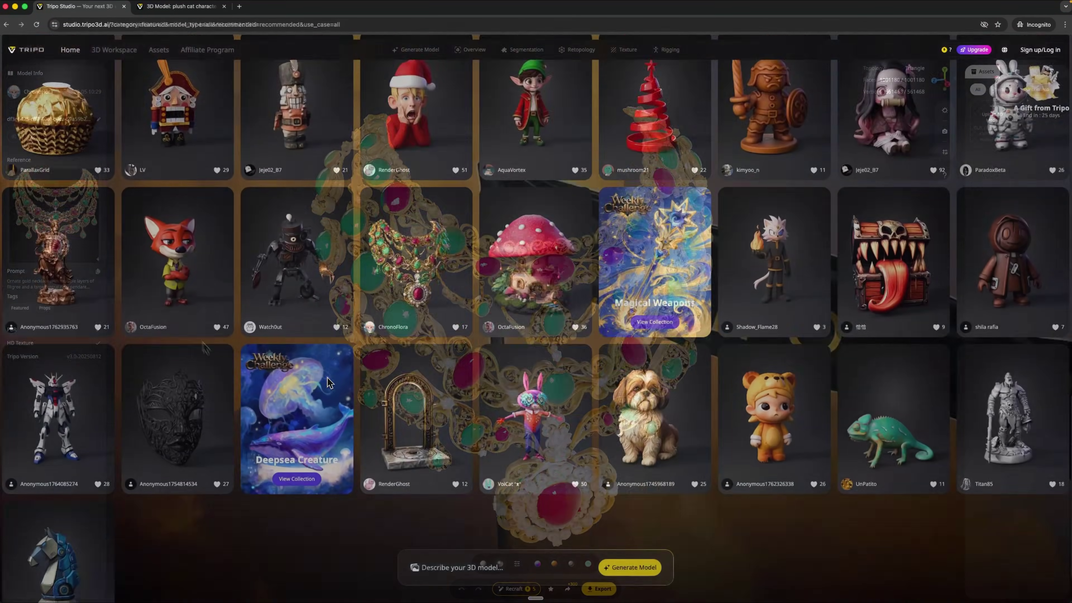
# Open the fluffy puppy model and orbit it to a raised side-back view
pyautogui.scroll(-2, 329, 382)
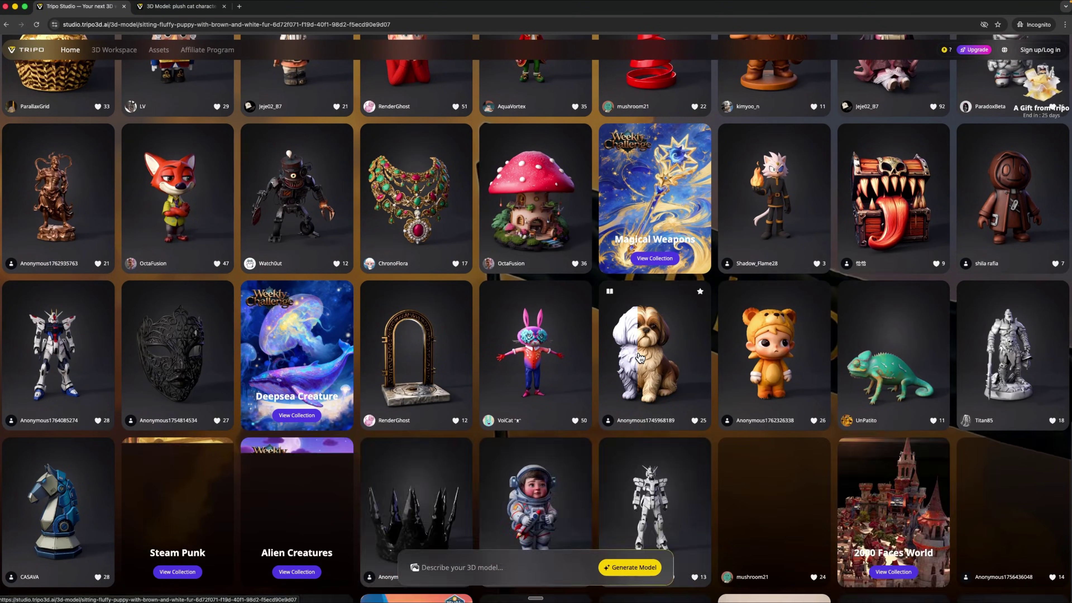
pyautogui.click(648, 356)
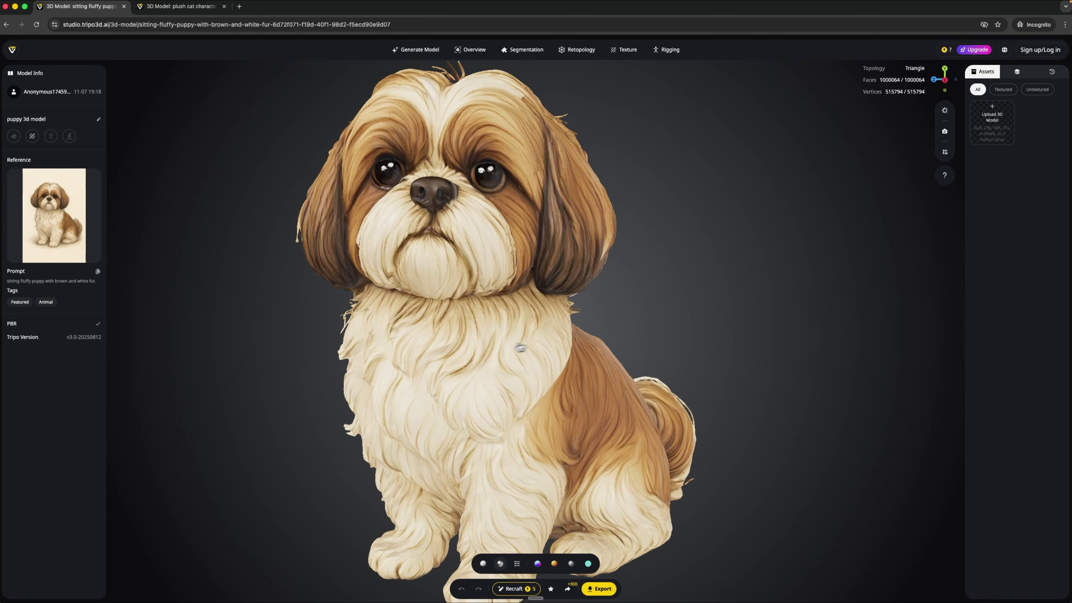
pyautogui.moveTo(520, 347); pyautogui.dragTo(582, 343)
pyautogui.moveTo(517, 350); pyautogui.dragTo(1026, 332)
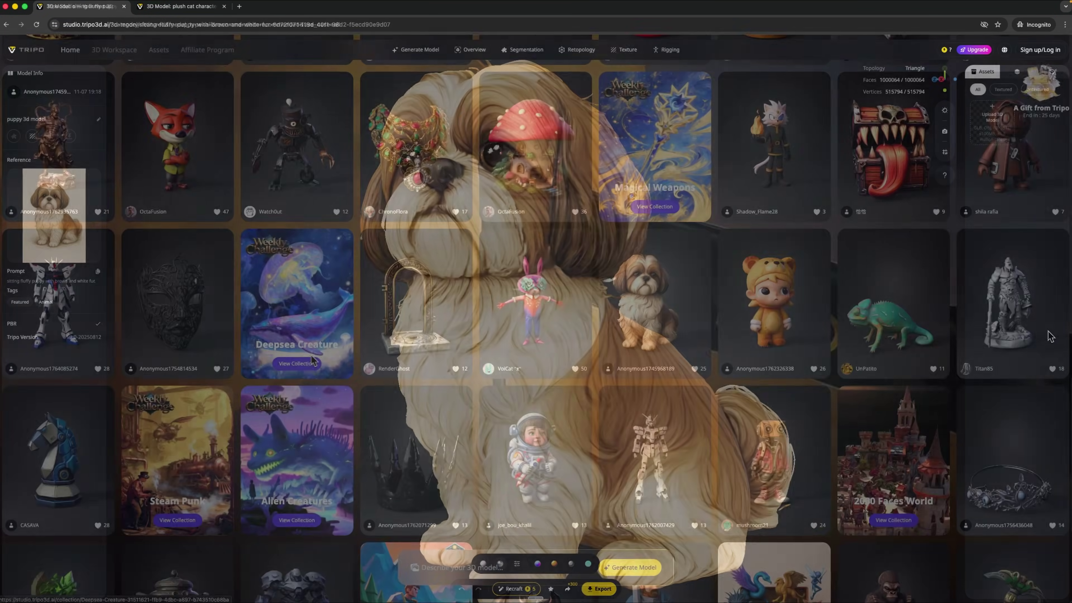
# Open the heavy armored mech model and orbit it from a side view back to front
pyautogui.scroll(-4, 313, 372)
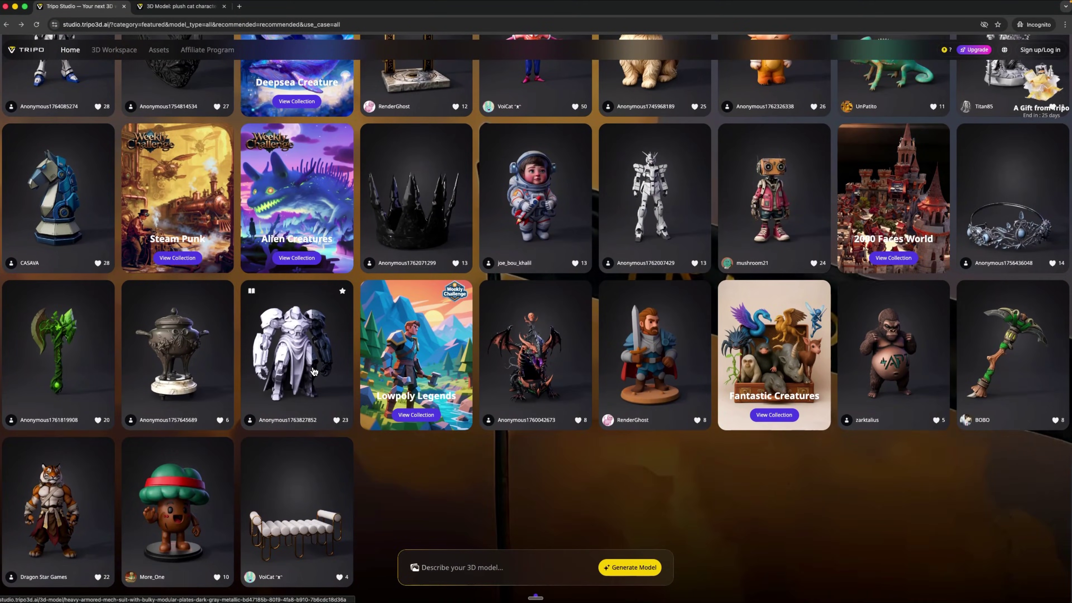
pyautogui.click(313, 371)
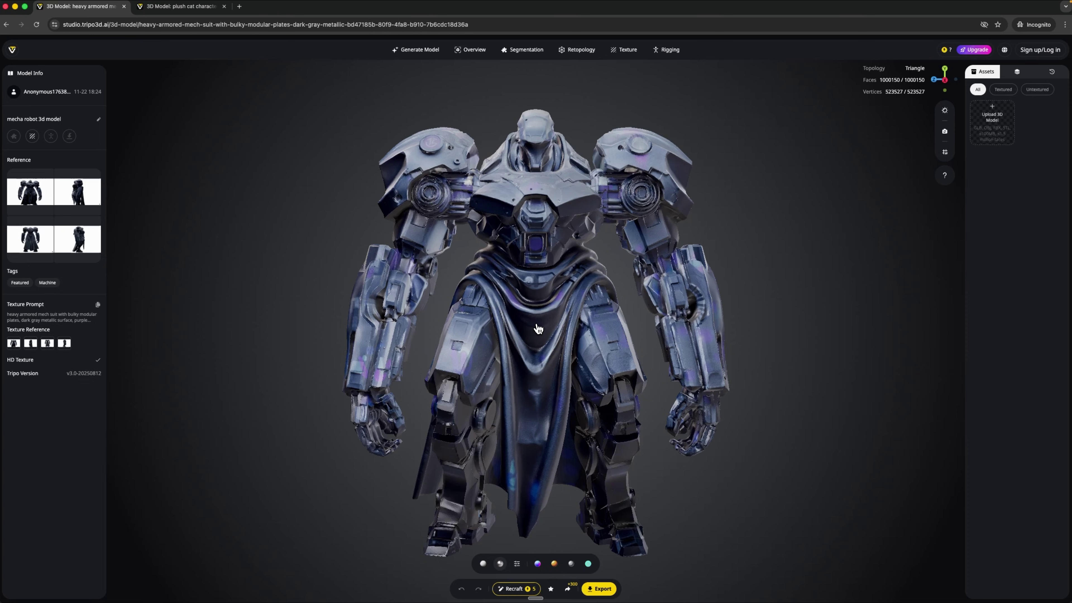
pyautogui.moveTo(530, 333); pyautogui.dragTo(836, 336)
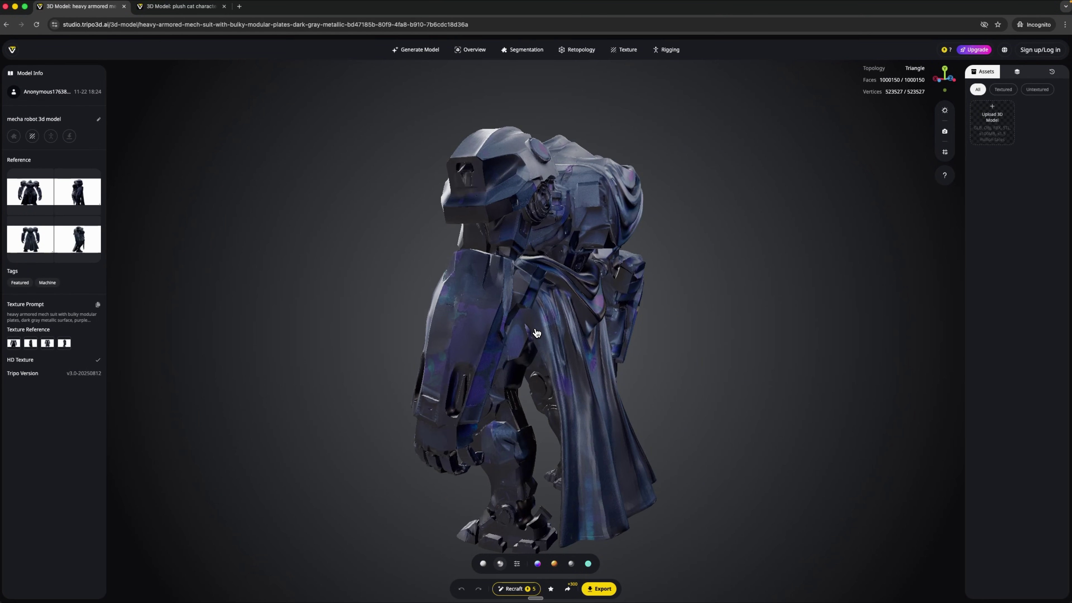
pyautogui.moveTo(536, 333); pyautogui.dragTo(686, 333)
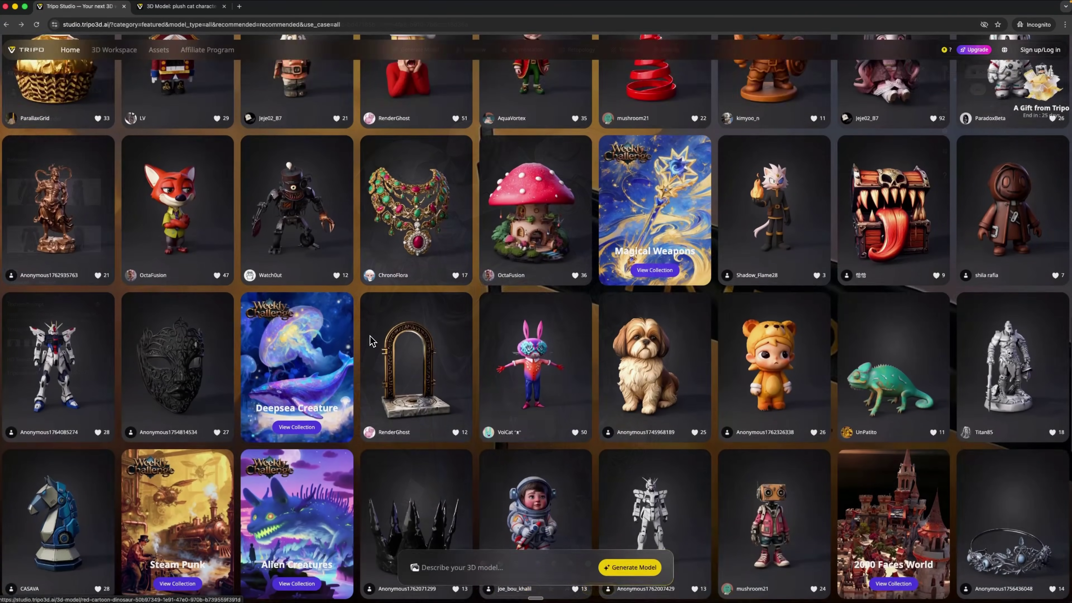
pyautogui.scroll(-15, 370, 336)
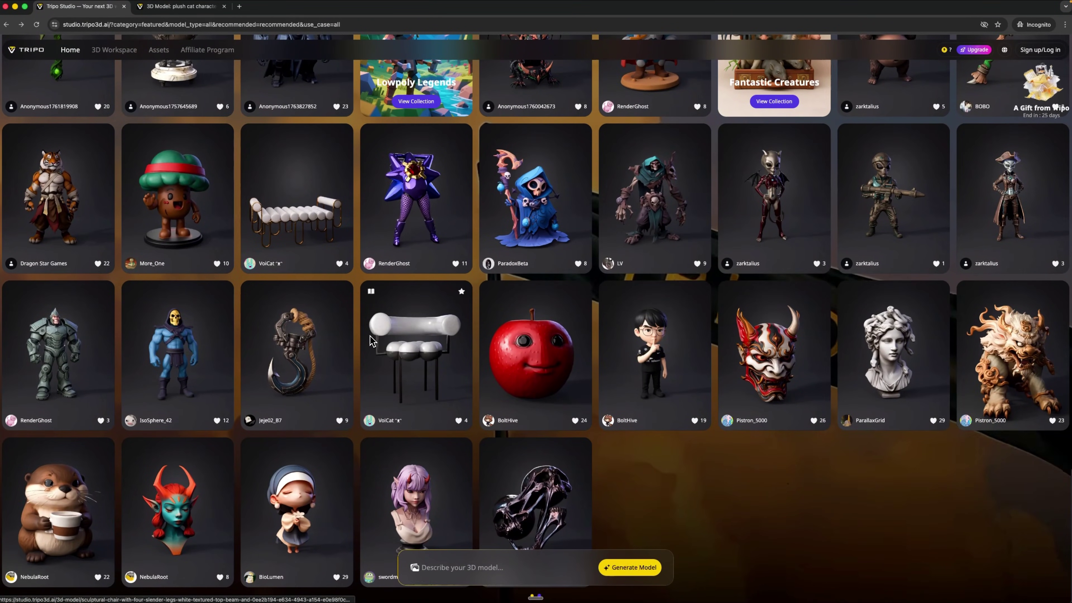
pyautogui.scroll(-4, 531, 337)
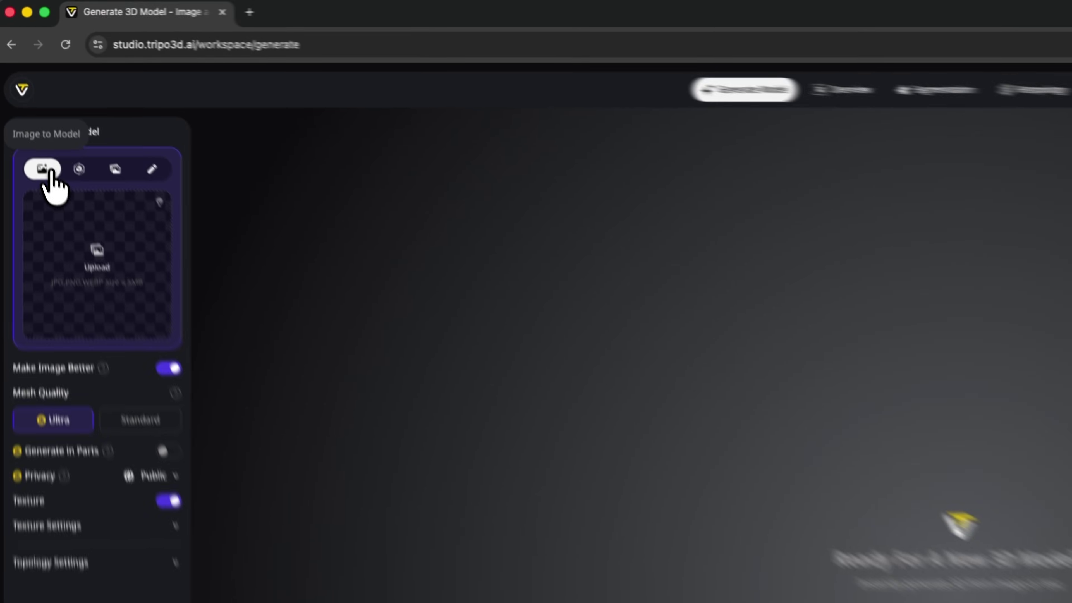
# Try the Multi-view, Batch and Text to Model modes, then upload the robot image in Image to Model
pyautogui.click(89, 191)
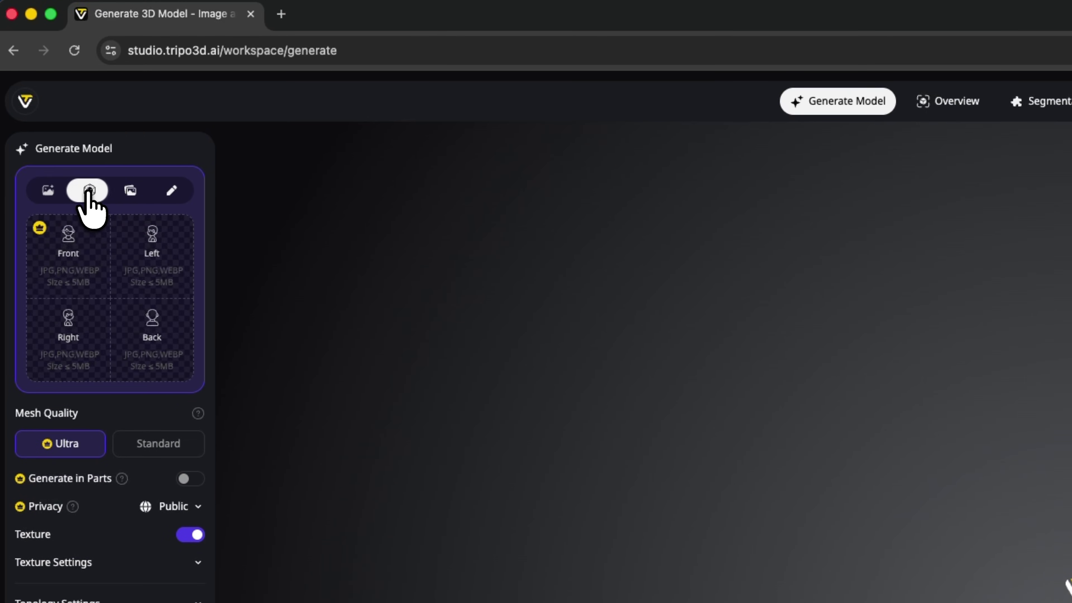
pyautogui.click(130, 191)
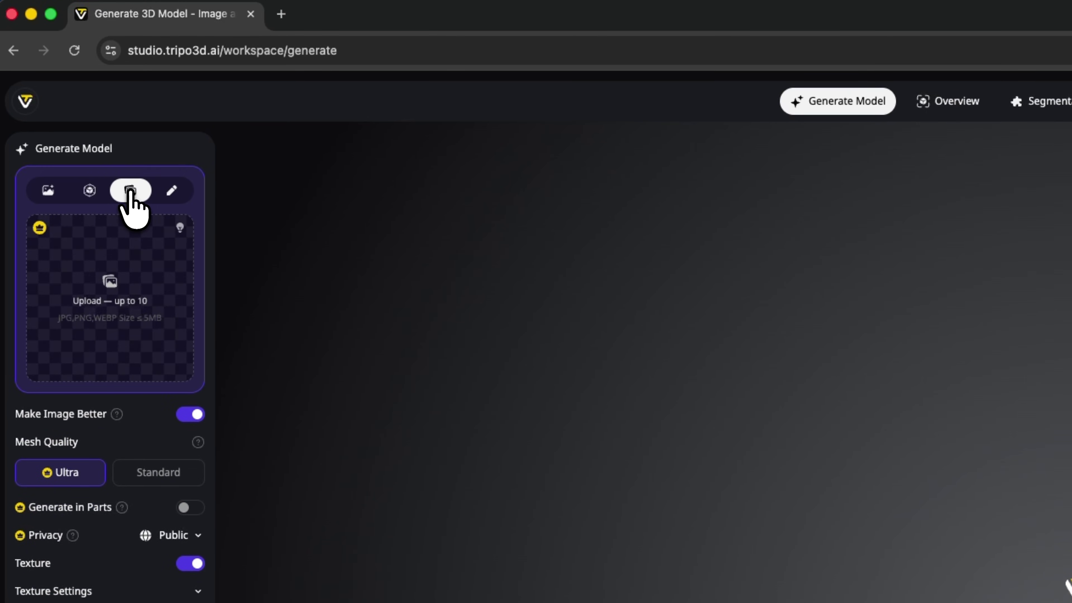
pyautogui.click(171, 191)
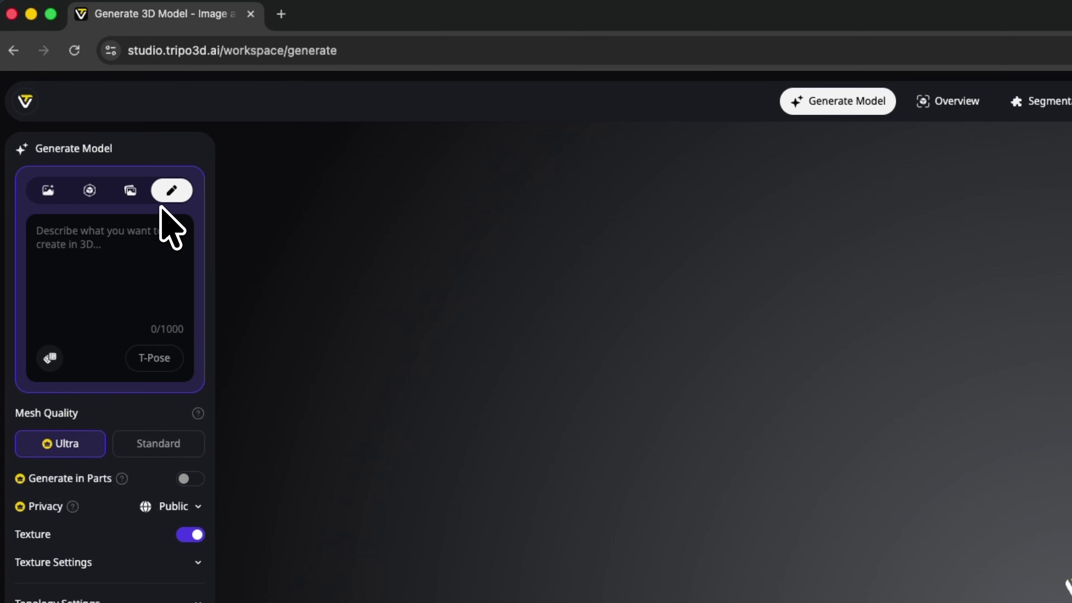
pyautogui.click(48, 190)
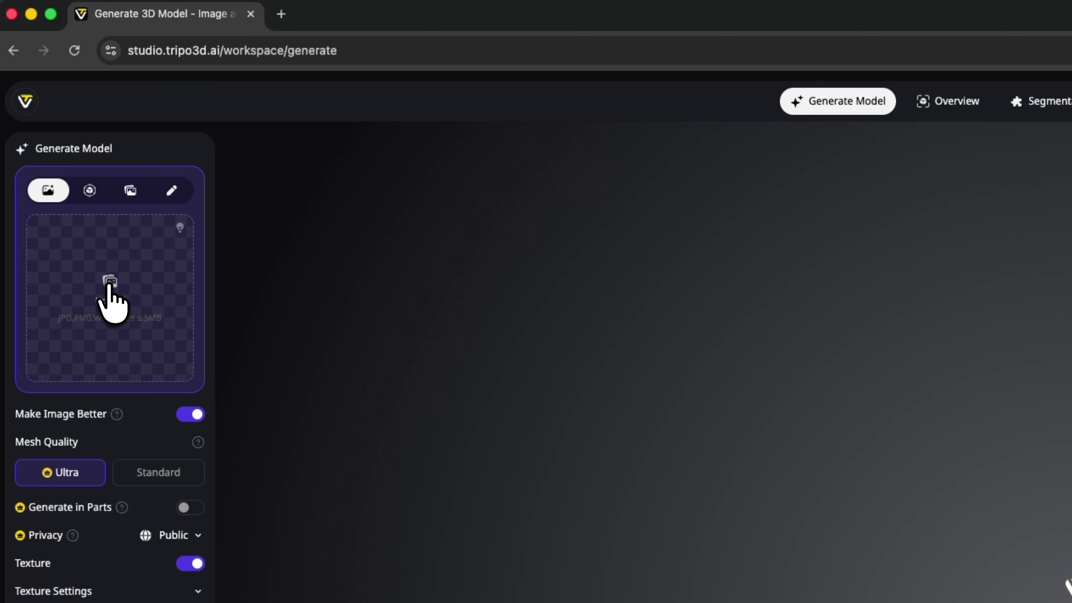
pyautogui.click(111, 292)
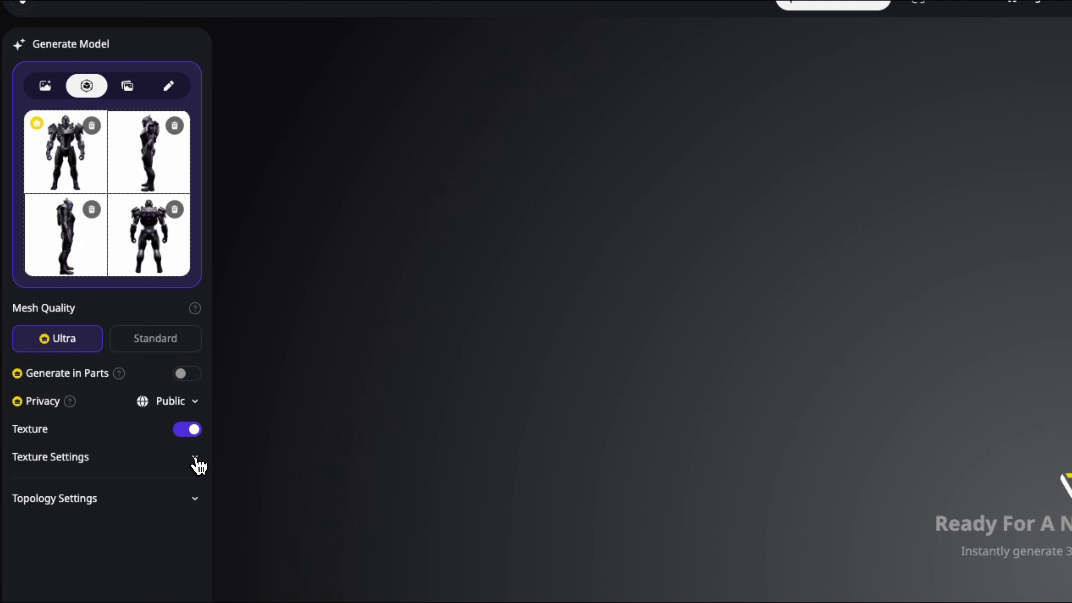
# Expand Topology Settings, keeping Smart Low Poly off, Triangle topology and Auto polycount
pyautogui.moveTo(84, 492)
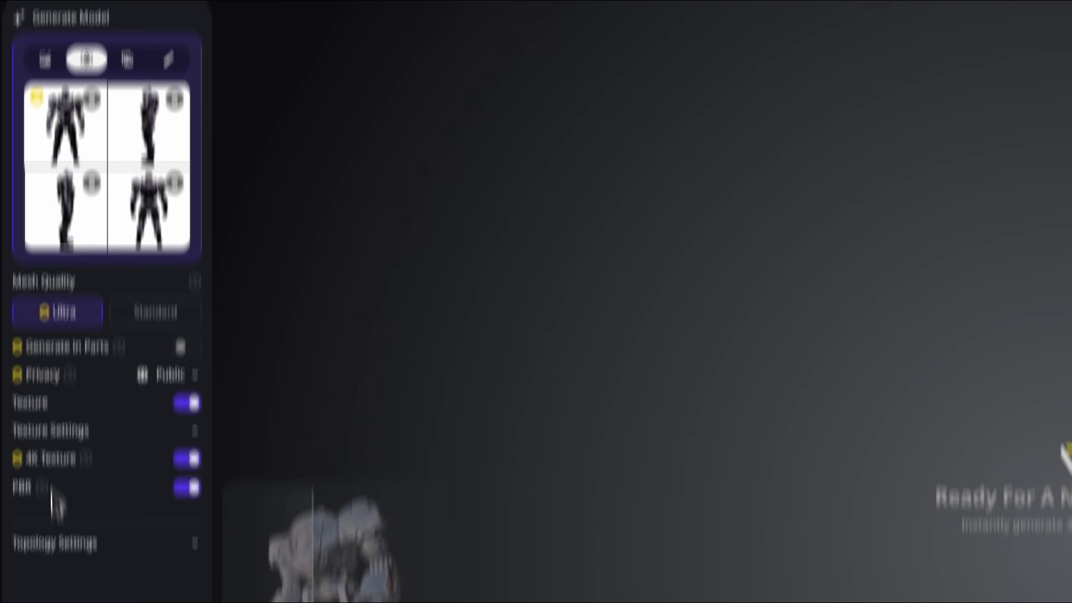
pyautogui.moveTo(42, 514)
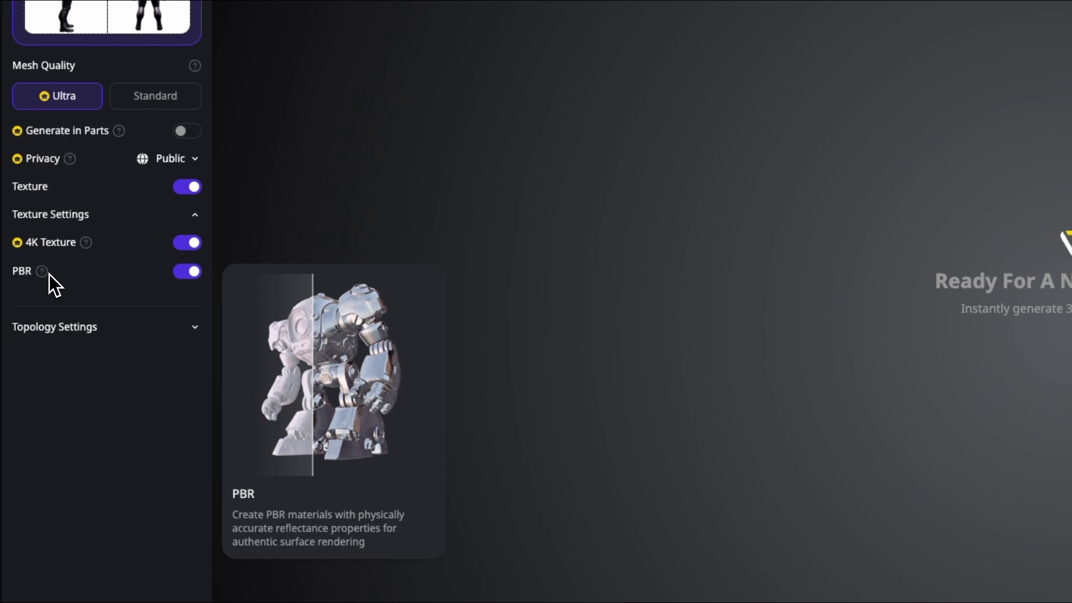
pyautogui.click(70, 330)
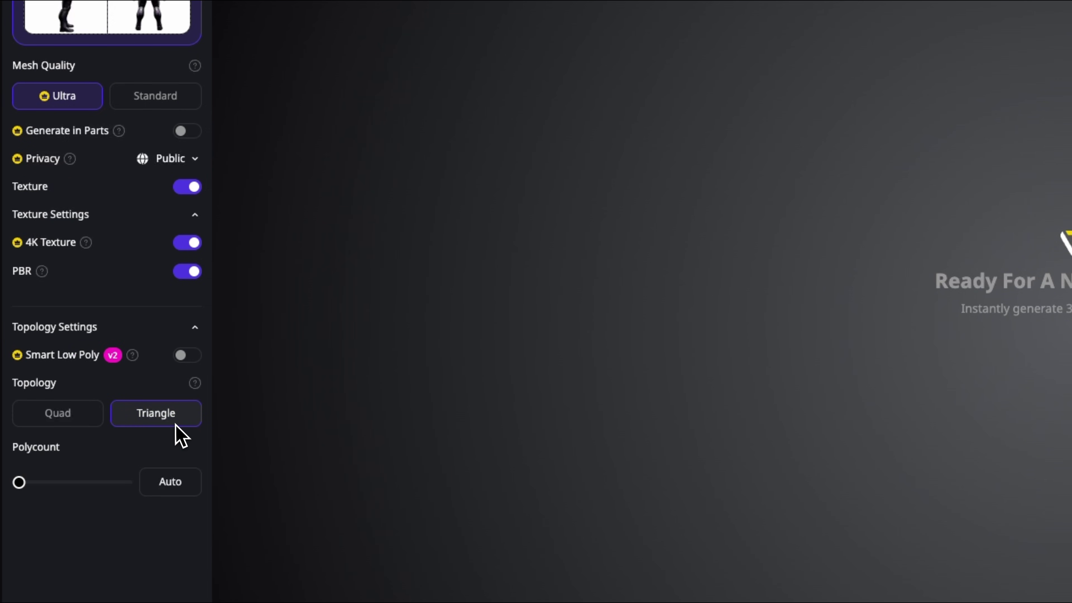
pyautogui.moveTo(132, 355)
# Orbit the generated mech through three-quarter, back and front views
pyautogui.scroll(-6, 167, 485)
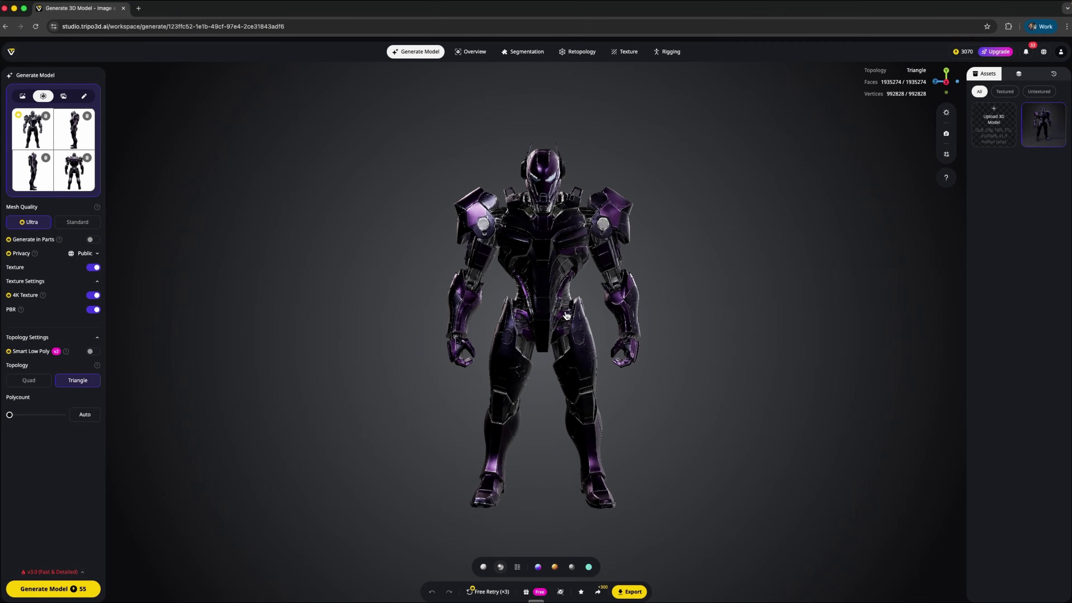
pyautogui.moveTo(566, 317); pyautogui.dragTo(476, 353)
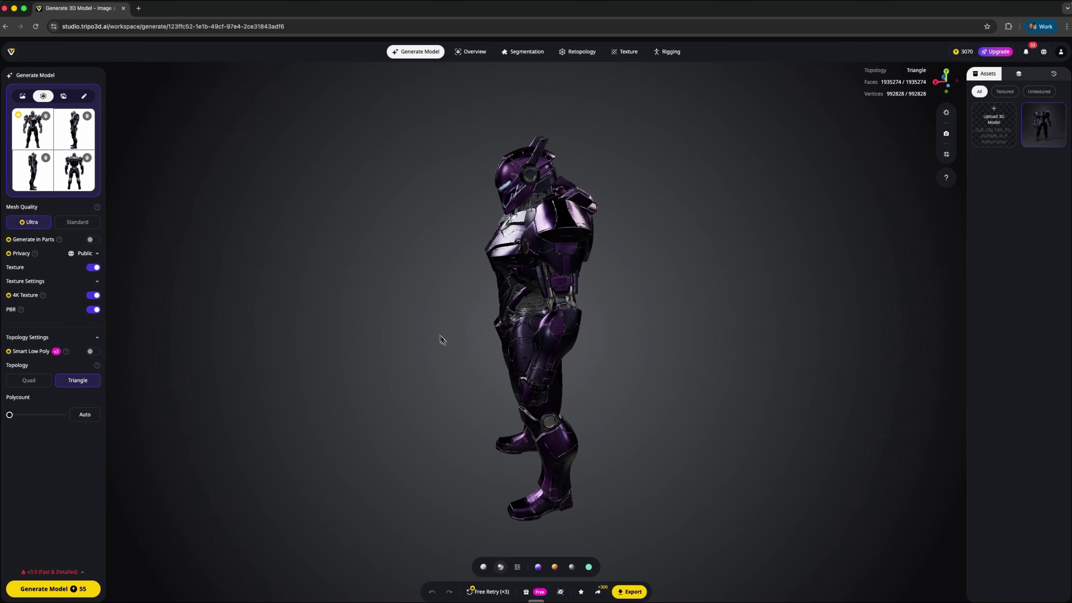
pyautogui.moveTo(441, 339); pyautogui.dragTo(283, 329)
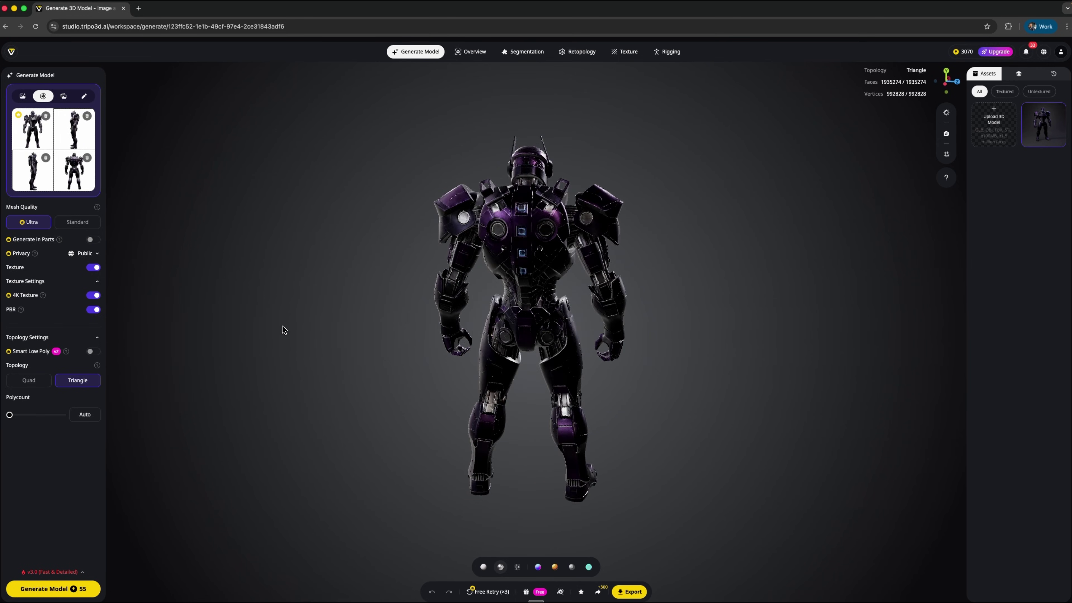
pyautogui.moveTo(577, 307); pyautogui.dragTo(351, 278)
# Zoom in on the pelvis, select the whole mech and open its Overview page
pyautogui.scroll(15, 543, 289)
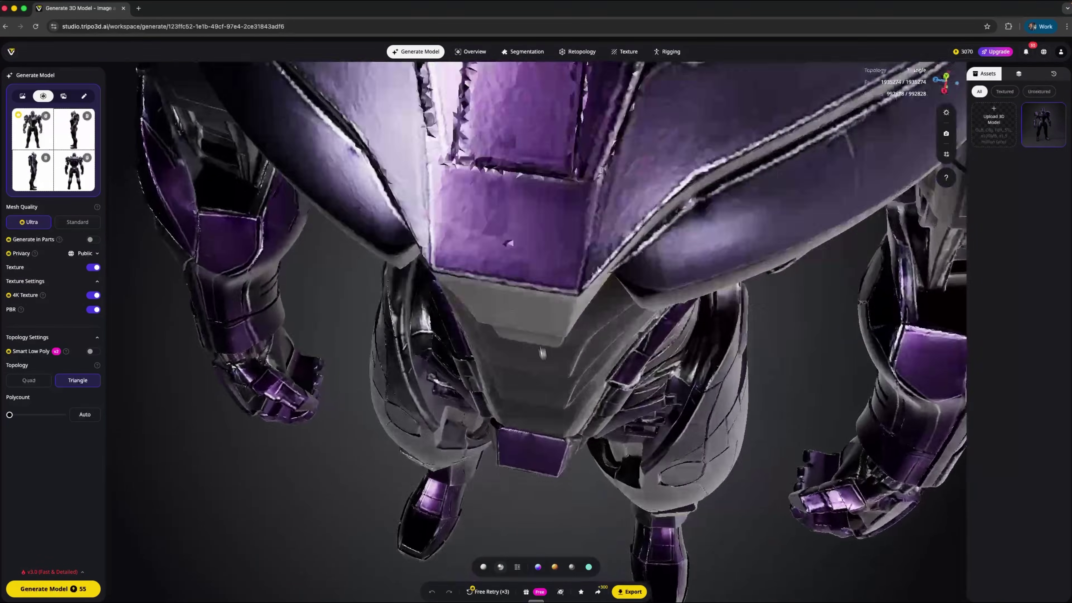
pyautogui.moveTo(542, 352); pyautogui.dragTo(599, 186)
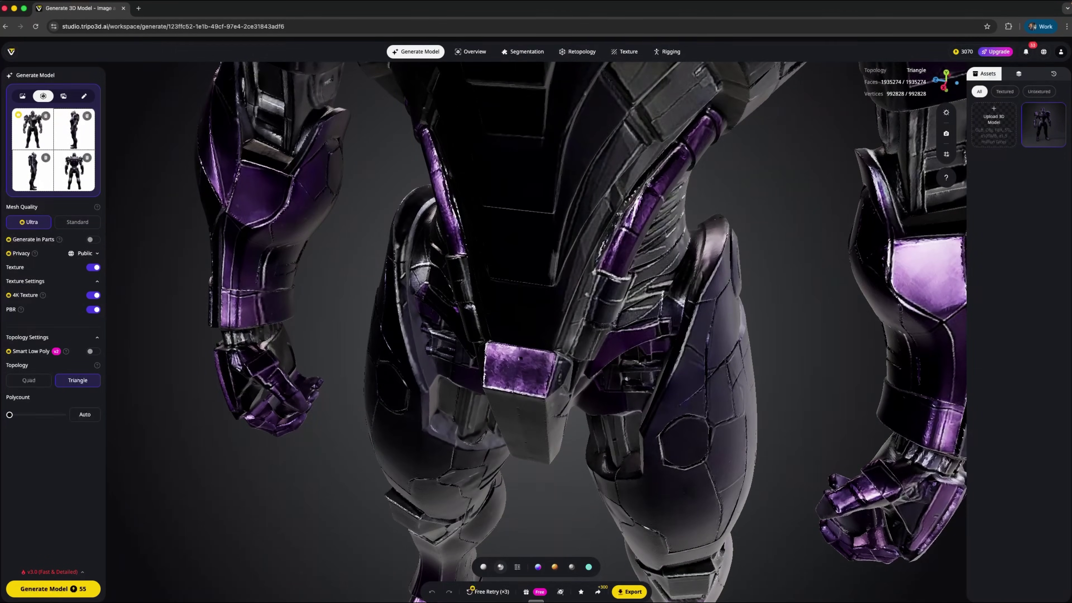
pyautogui.click(601, 184)
pyautogui.scroll(-15, 606, 168)
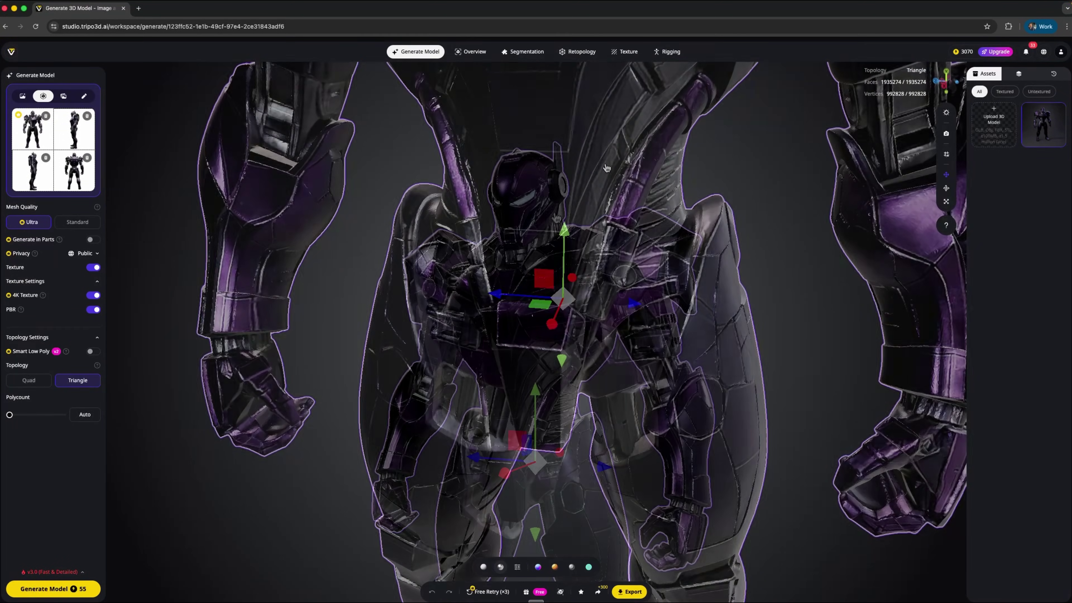
pyautogui.click(470, 52)
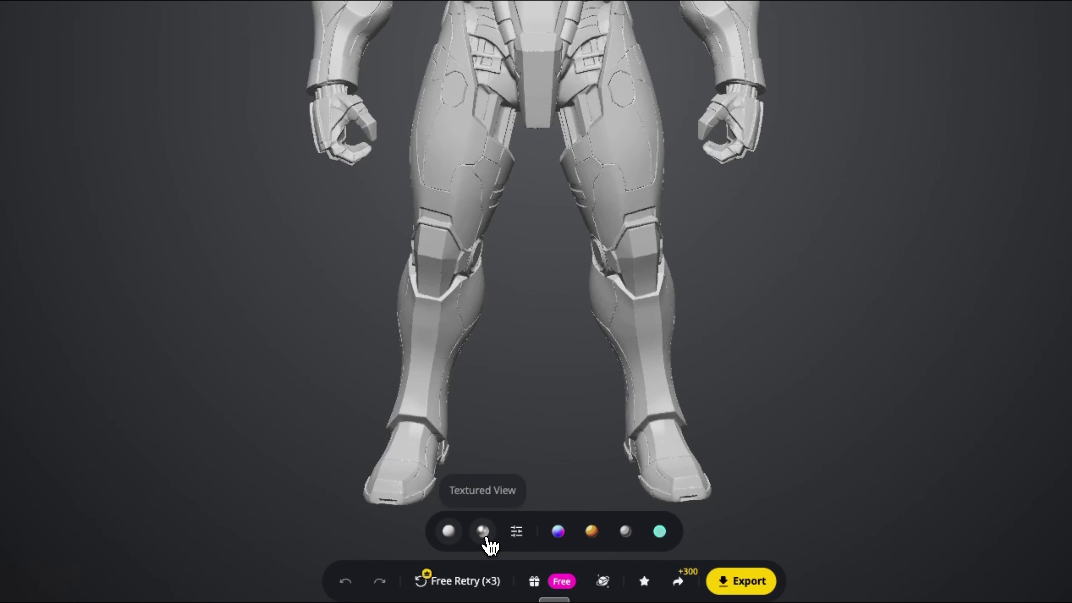
# Preview the mech in Textured, Normal, Sketch Style and hologram looks, ending on the normal material
pyautogui.click(485, 536)
pyautogui.click(516, 532)
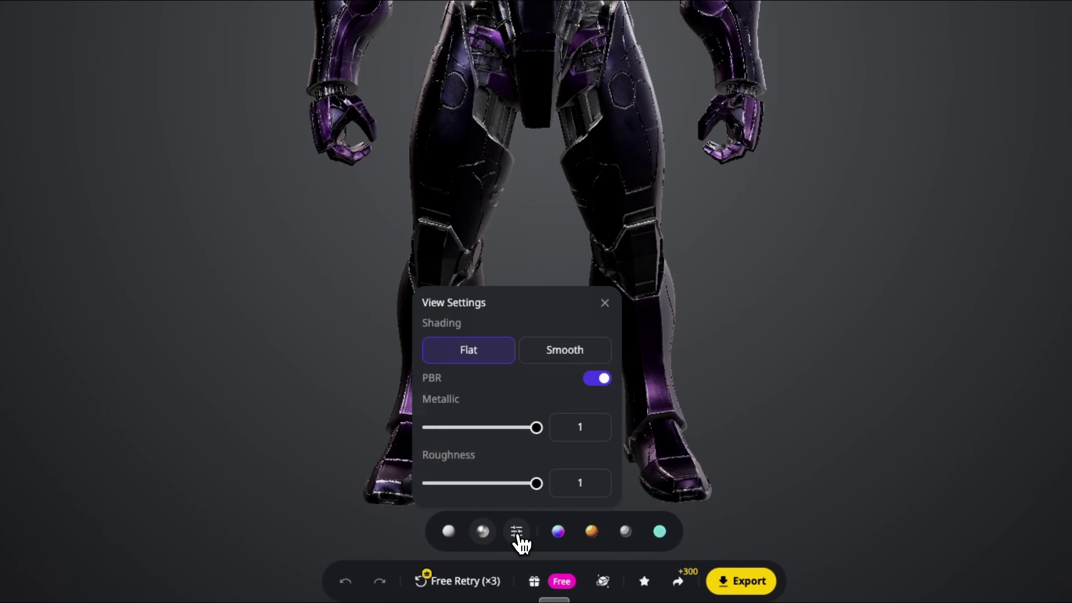
pyautogui.click(558, 531)
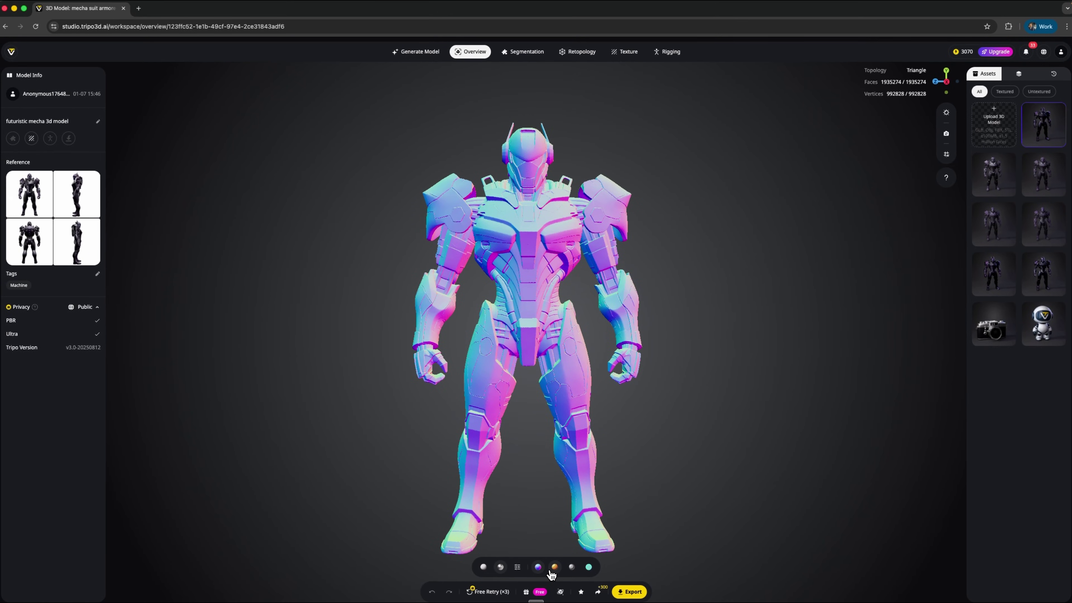
pyautogui.click(572, 570)
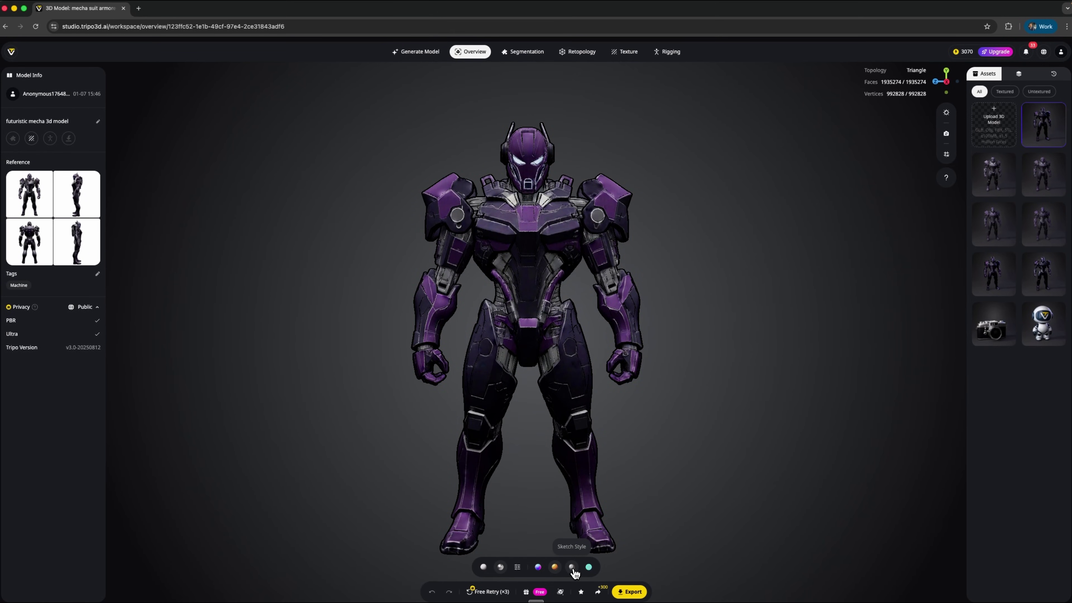
pyautogui.click(589, 569)
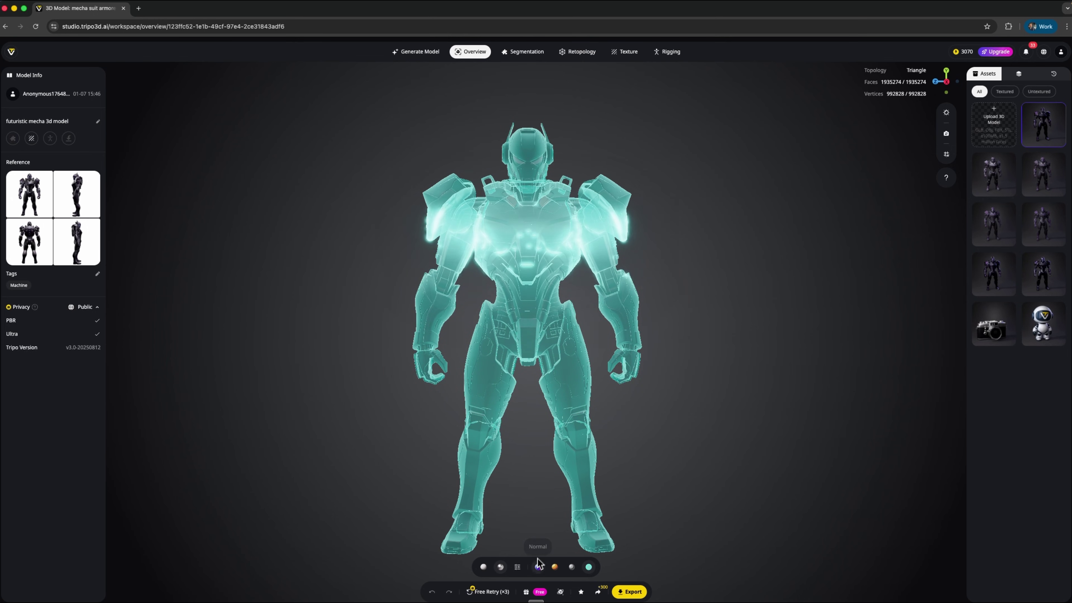
pyautogui.click(538, 566)
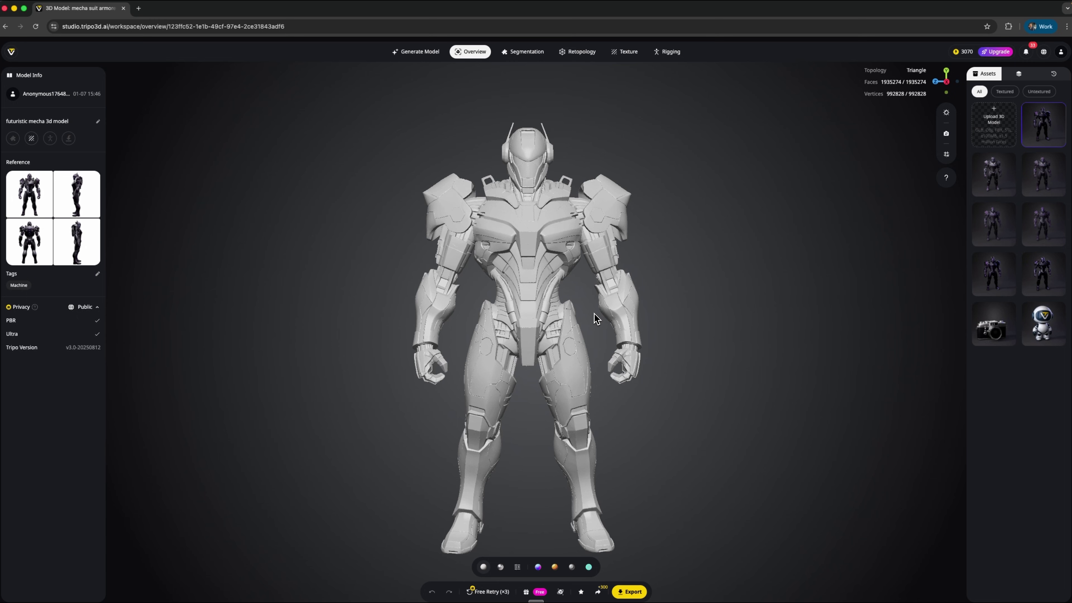
# Check the USD, FBX, OBJ, STL, GLB and 3MF export formats, then close export keeping GLB
pyautogui.click(632, 592)
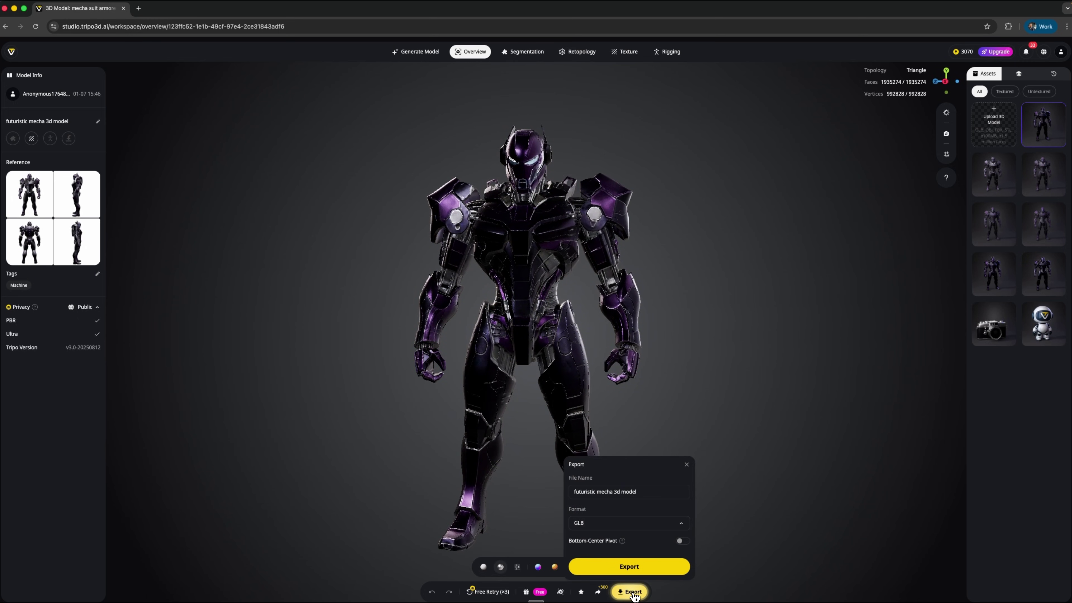
pyautogui.click(679, 526)
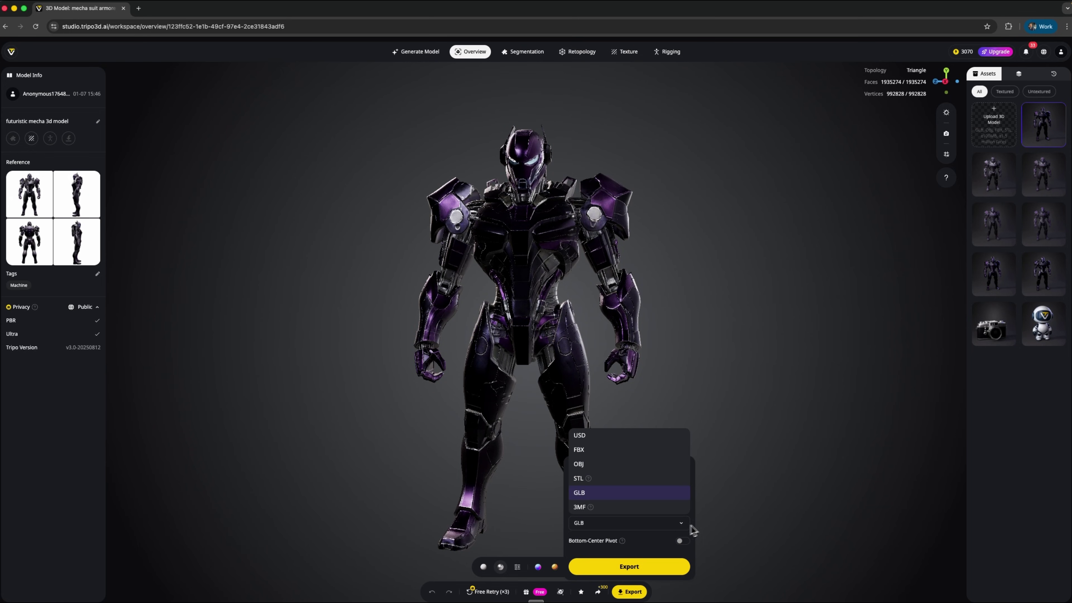
pyautogui.click(738, 510)
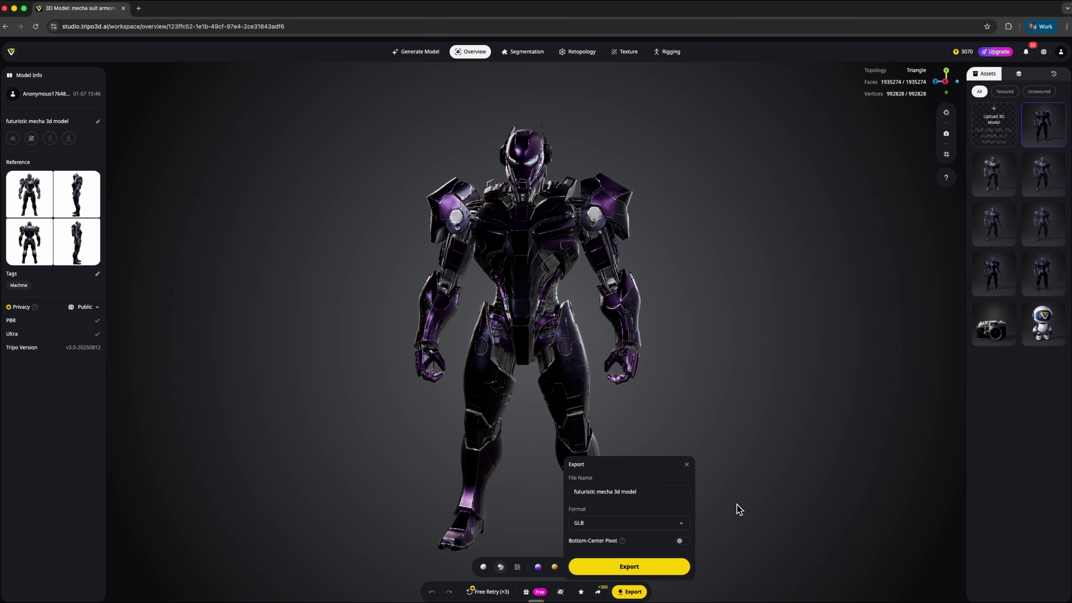
pyautogui.click(702, 375)
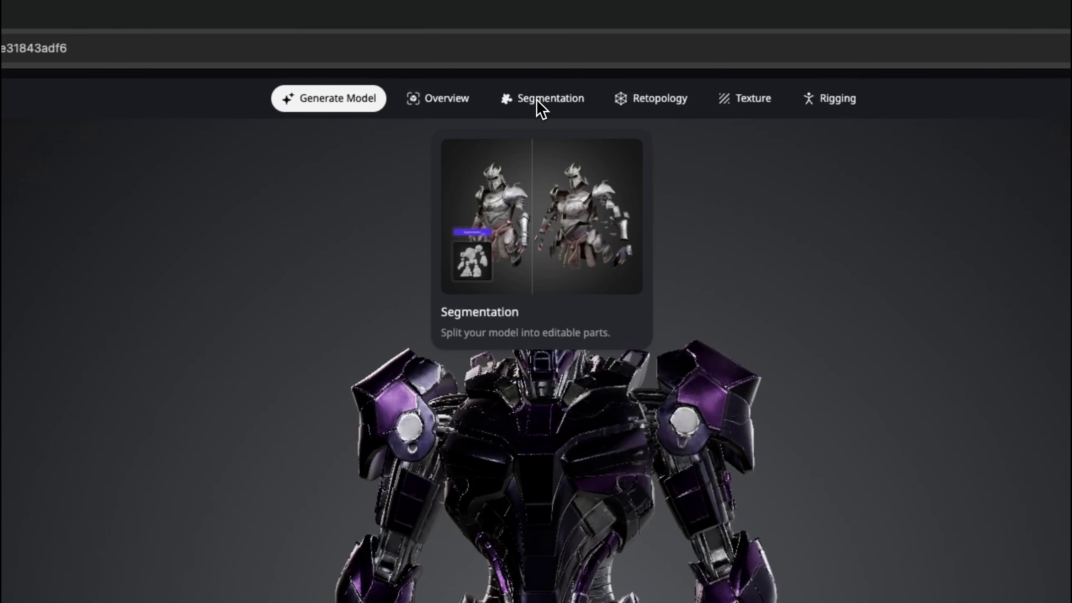
# Segment the mech into 24 parts and select the shoulder pad, helmet and upper-arm parts
pyautogui.click(532, 70)
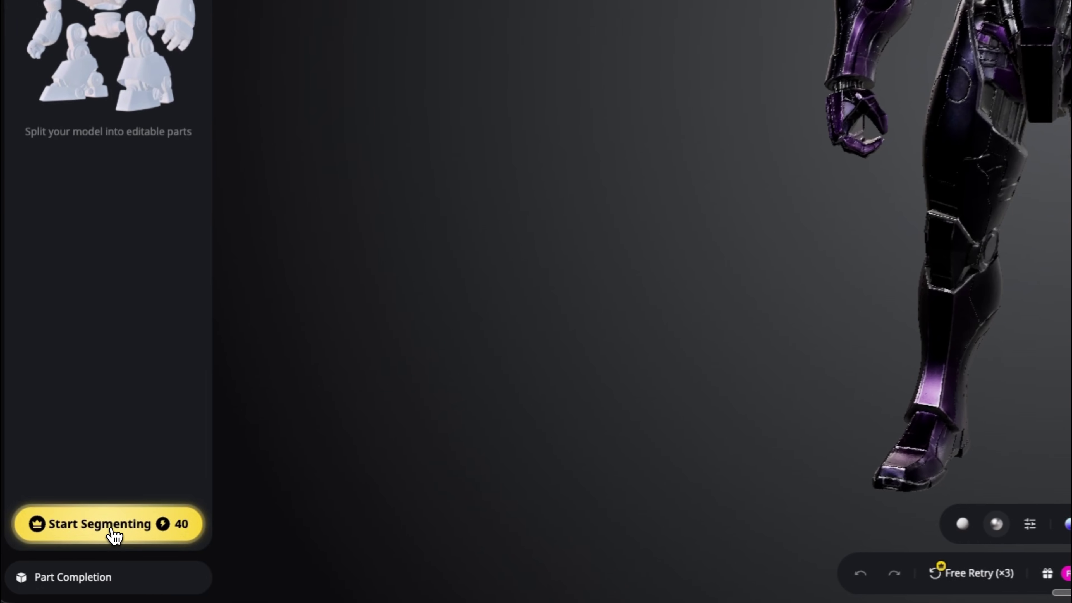
pyautogui.click(110, 525)
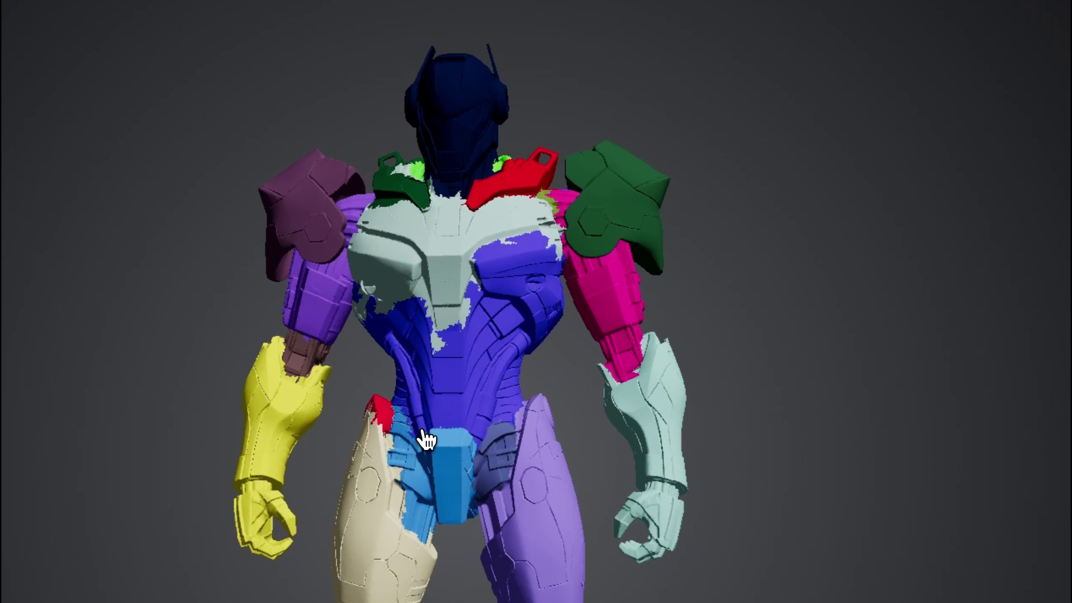
pyautogui.click(327, 217)
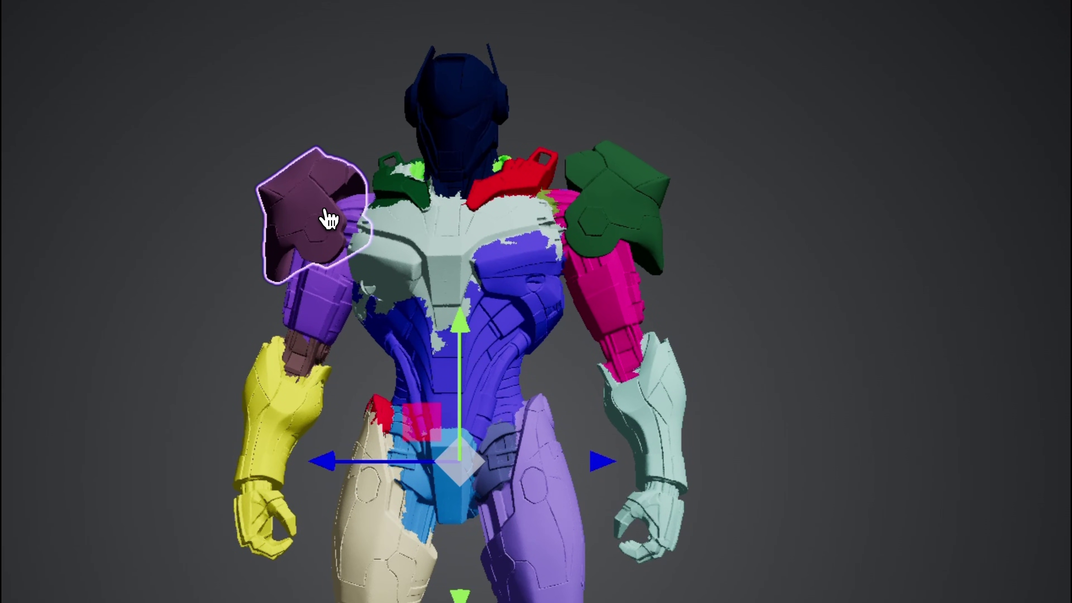
pyautogui.click(461, 126)
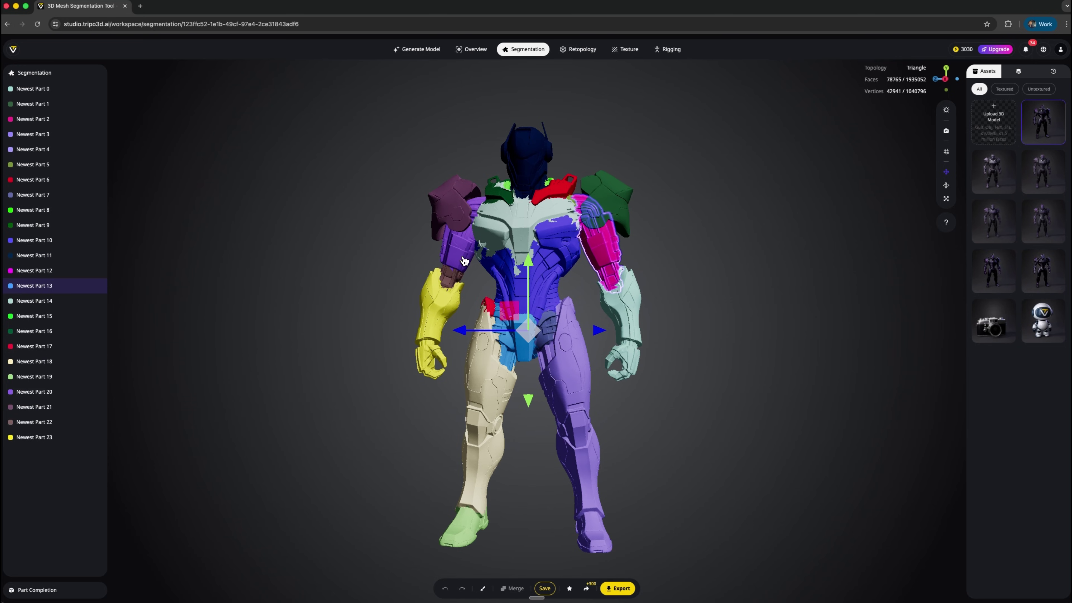
pyautogui.click(614, 258)
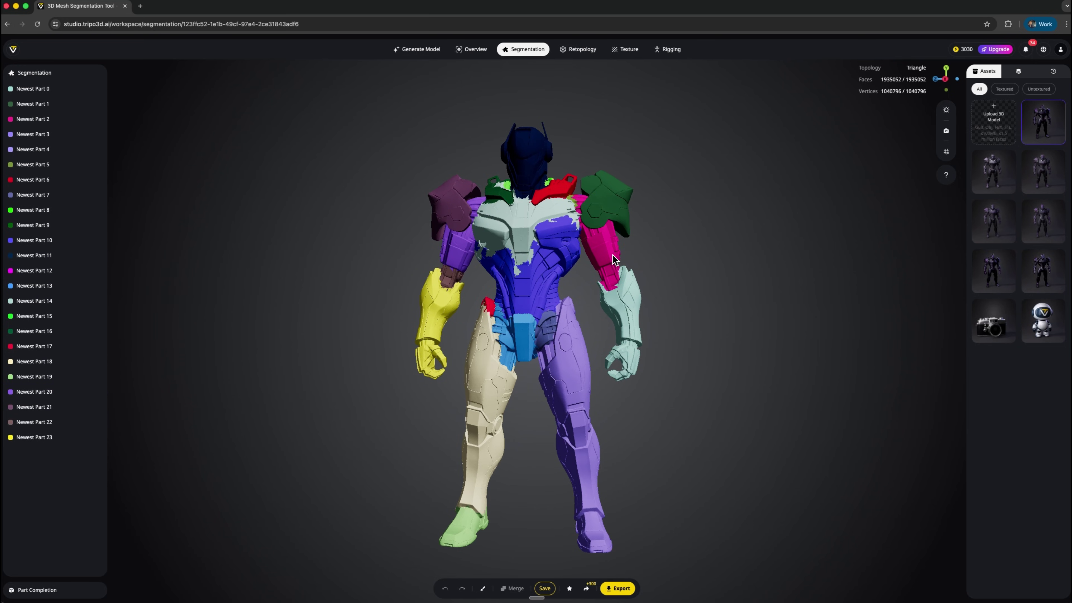
pyautogui.click(611, 258)
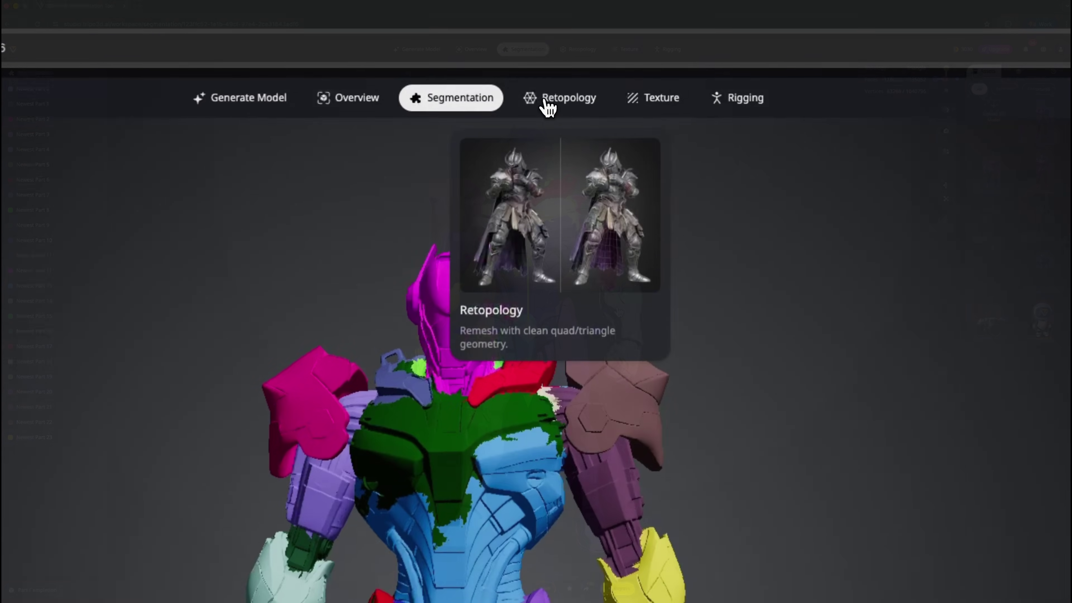
pyautogui.click(573, 53)
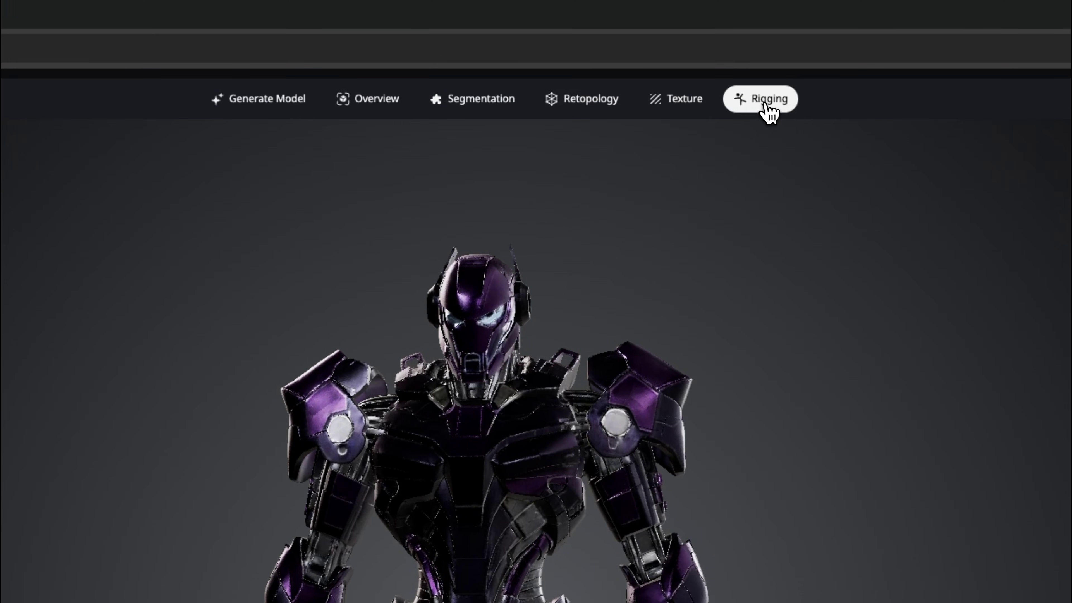
# Auto-rig the mech and apply the afraid, then the agree animation to it
pyautogui.click(768, 110)
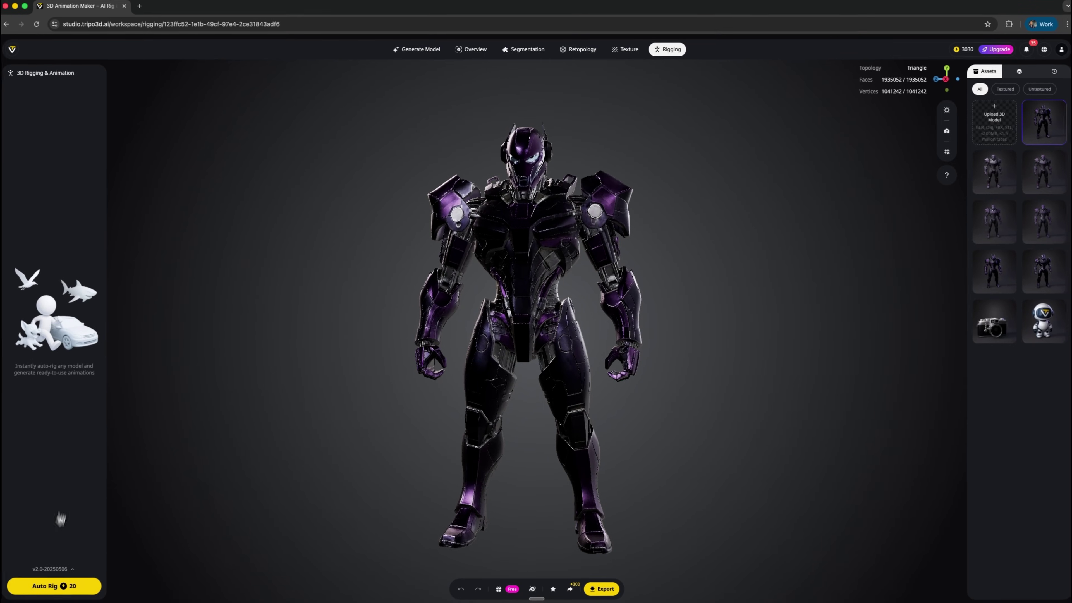
pyautogui.click(57, 587)
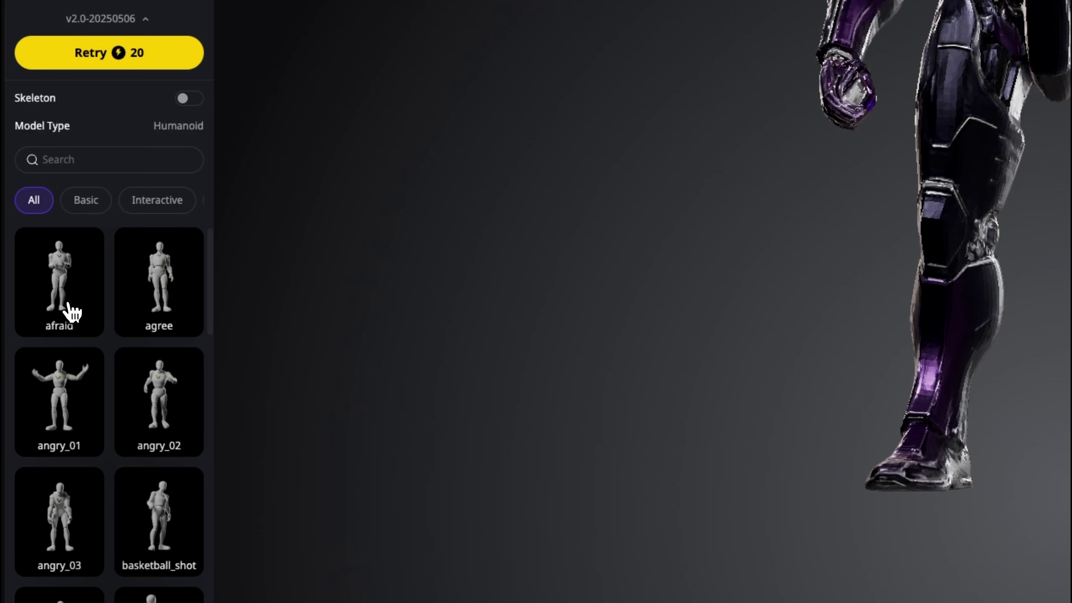
pyautogui.click(73, 312)
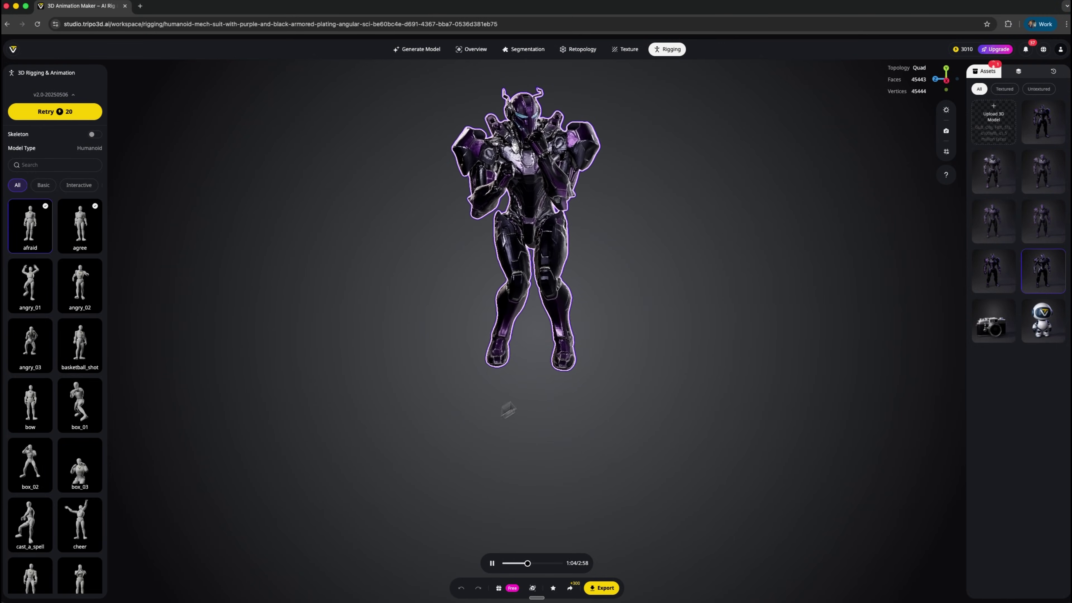
pyautogui.scroll(-5, 73, 426)
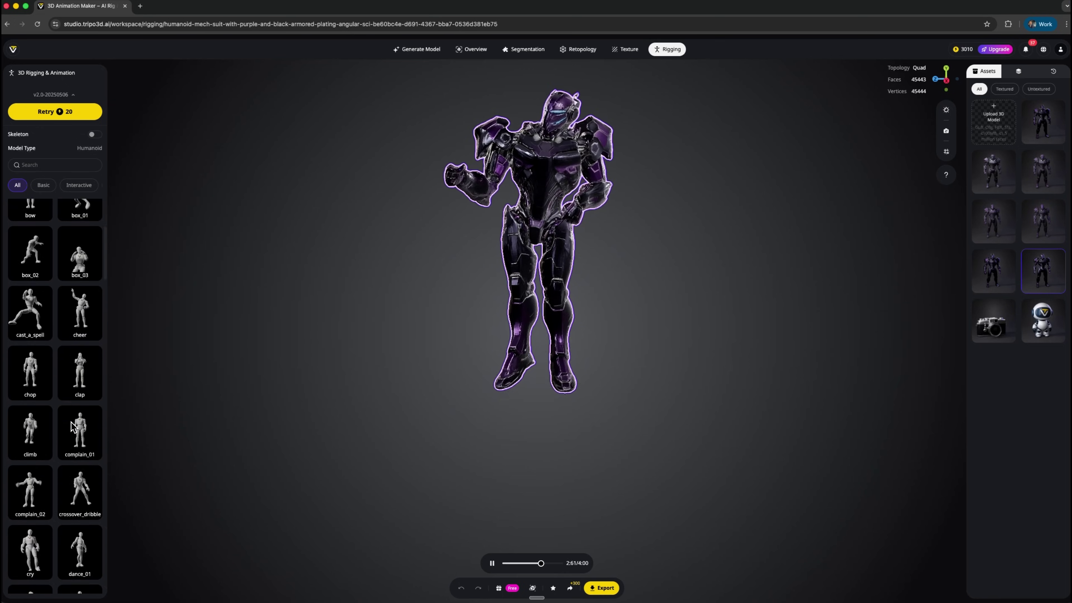
pyautogui.scroll(-5, 75, 460)
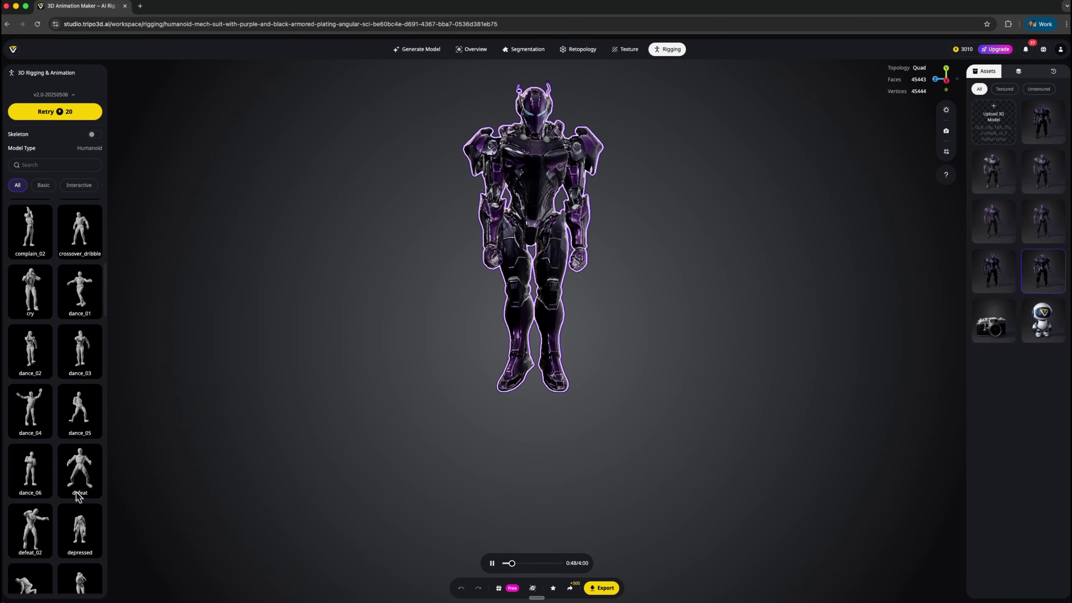
pyautogui.scroll(10, 78, 464)
pyautogui.click(83, 239)
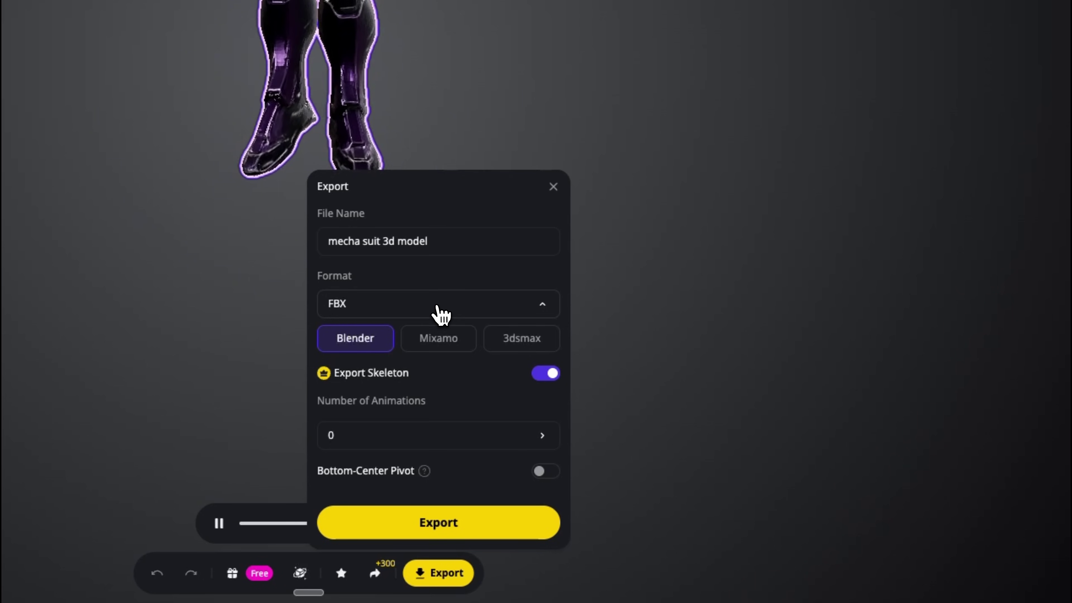
# Export the rigged mech as FBX with the Blender preset and skeleton included
pyautogui.click(442, 311)
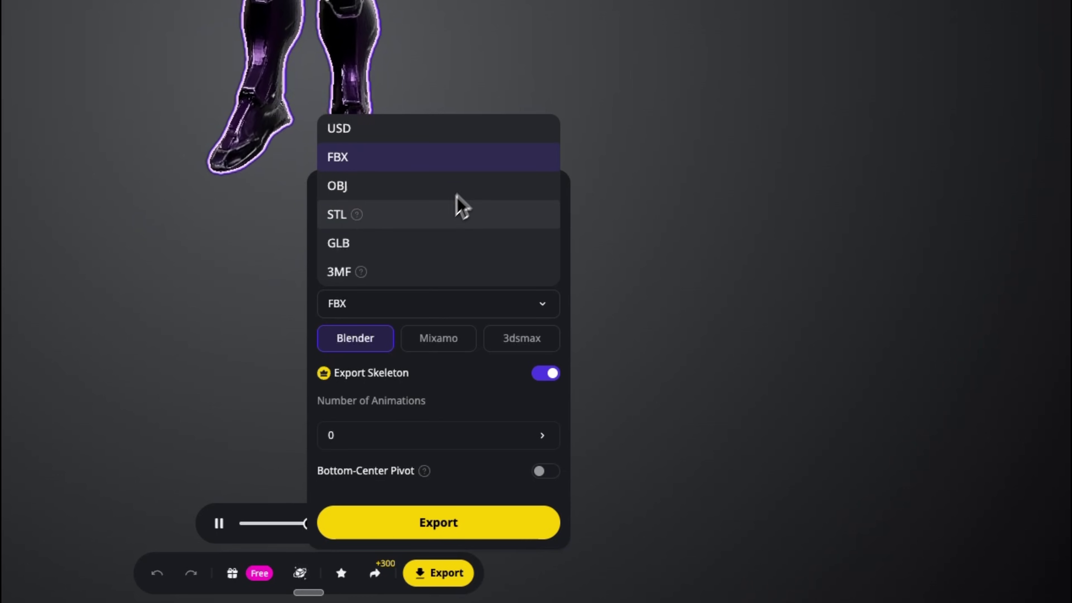
pyautogui.click(472, 397)
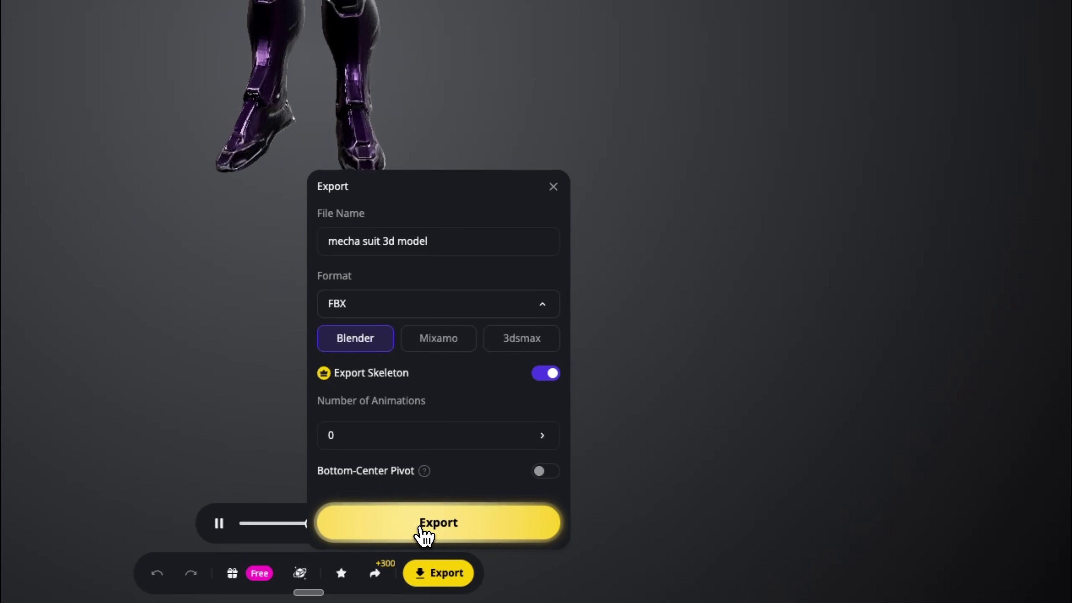
pyautogui.click(423, 533)
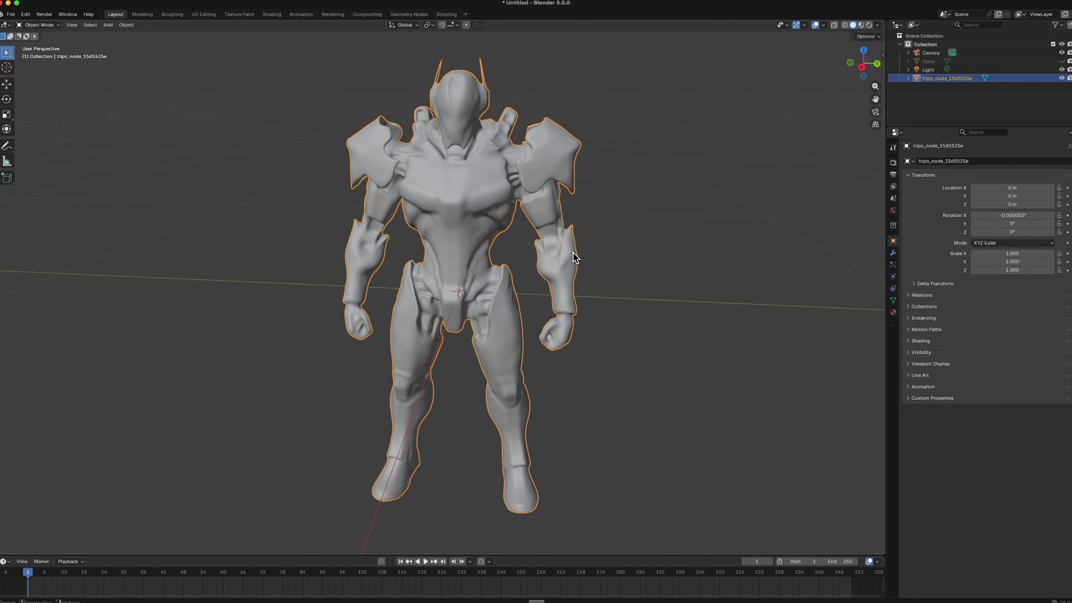
pyautogui.moveTo(574, 257); pyautogui.dragTo(460, 215, button='middle')
pyautogui.hotkey('alt', 'a')
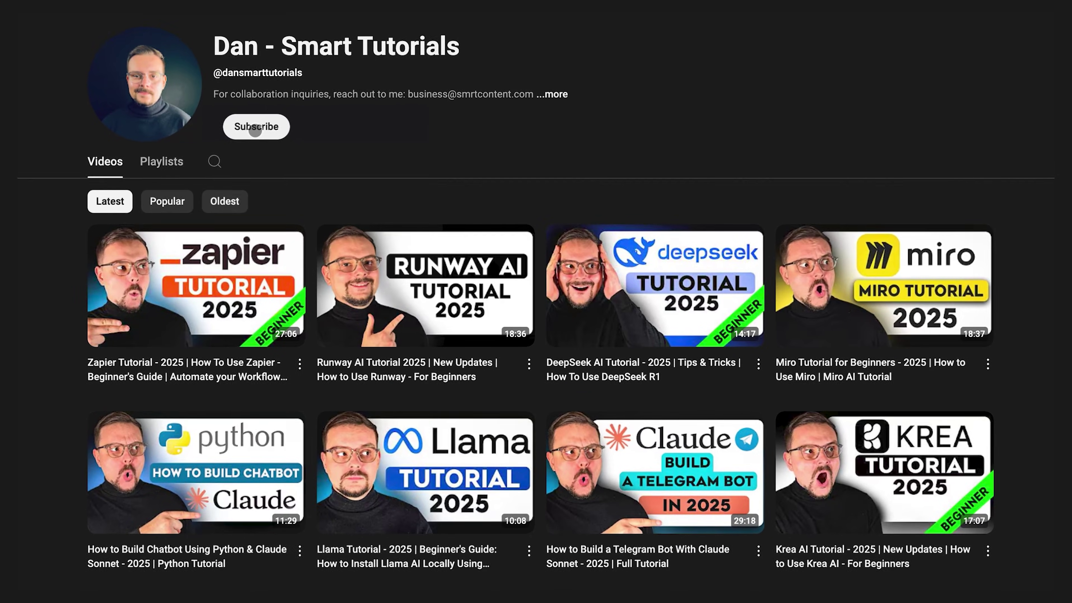
# Subscribe to the tutorial channel and set its bell notifications to All
pyautogui.click(253, 131)
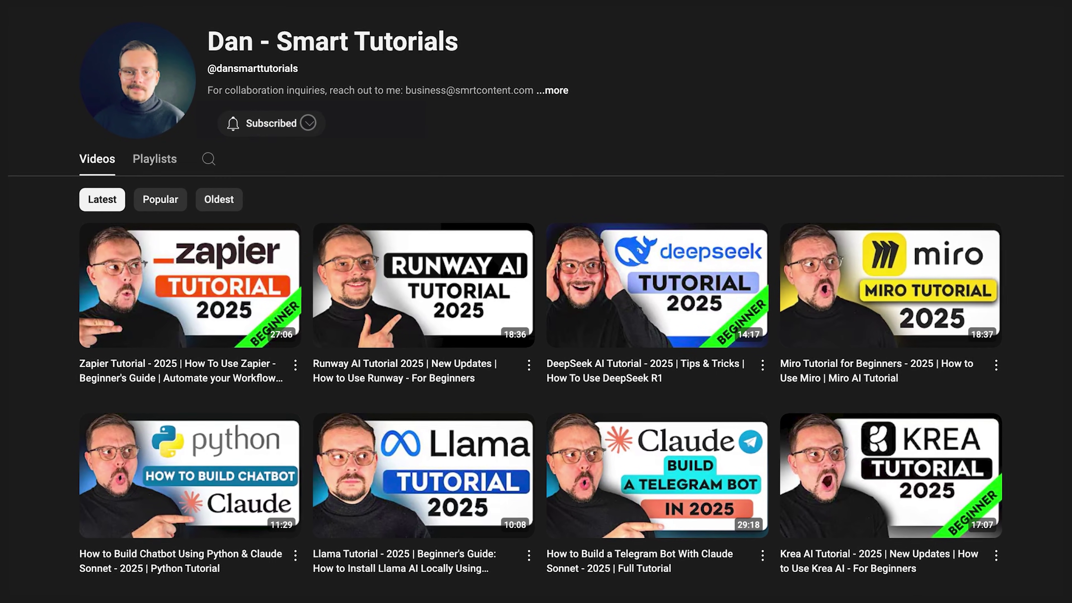
pyautogui.click(315, 129)
pyautogui.click(266, 149)
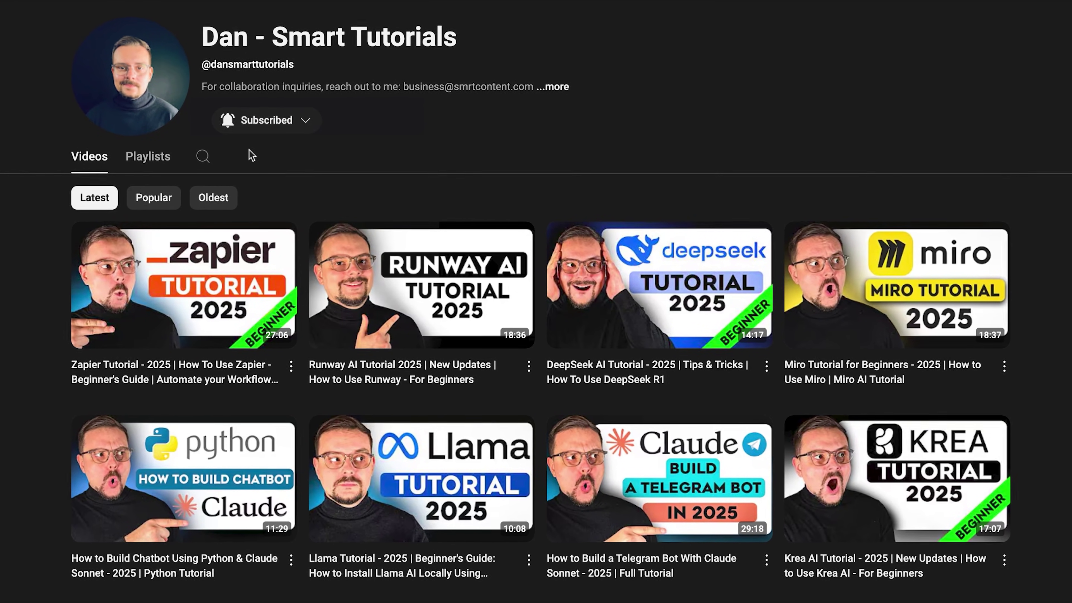